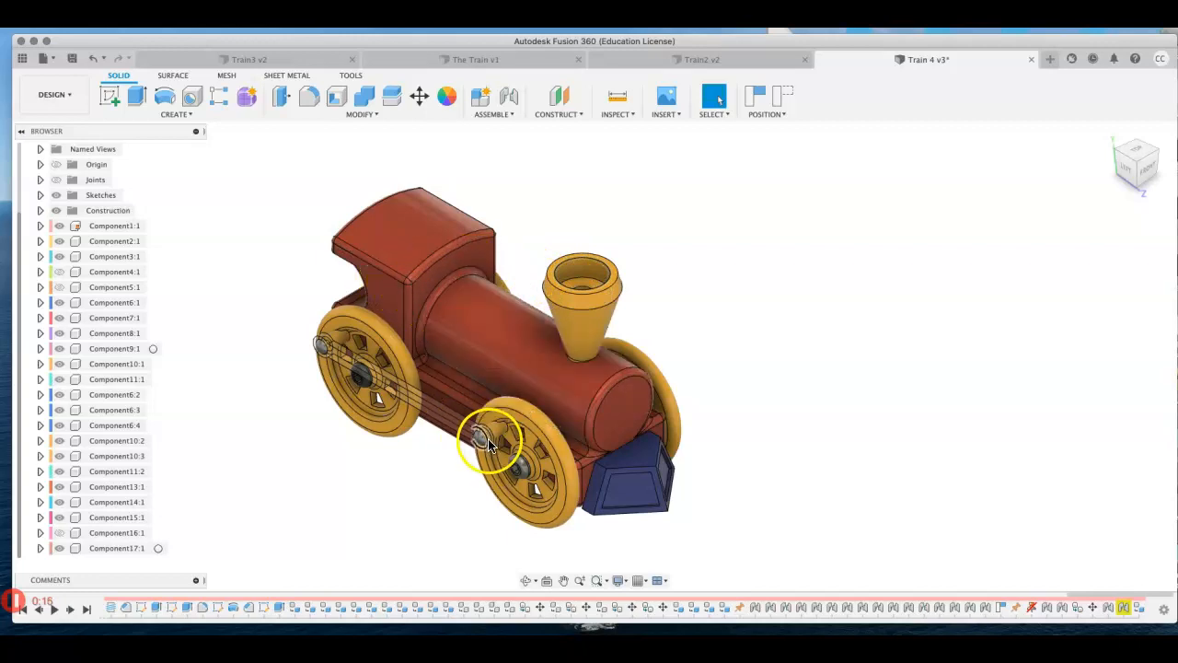
Test the wheel motion by moving the connecting rod around, and inspect the rod on the train's opposite side
drag(488, 426, 664, 459)
drag(643, 501, 723, 465)
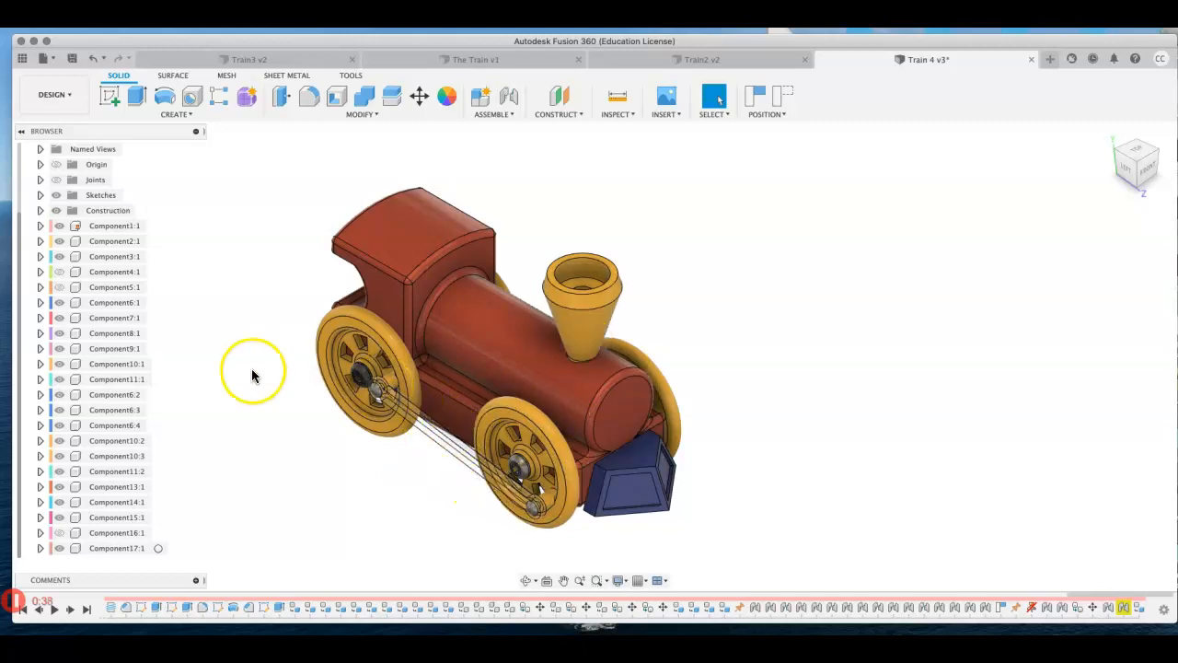
click(1158, 152)
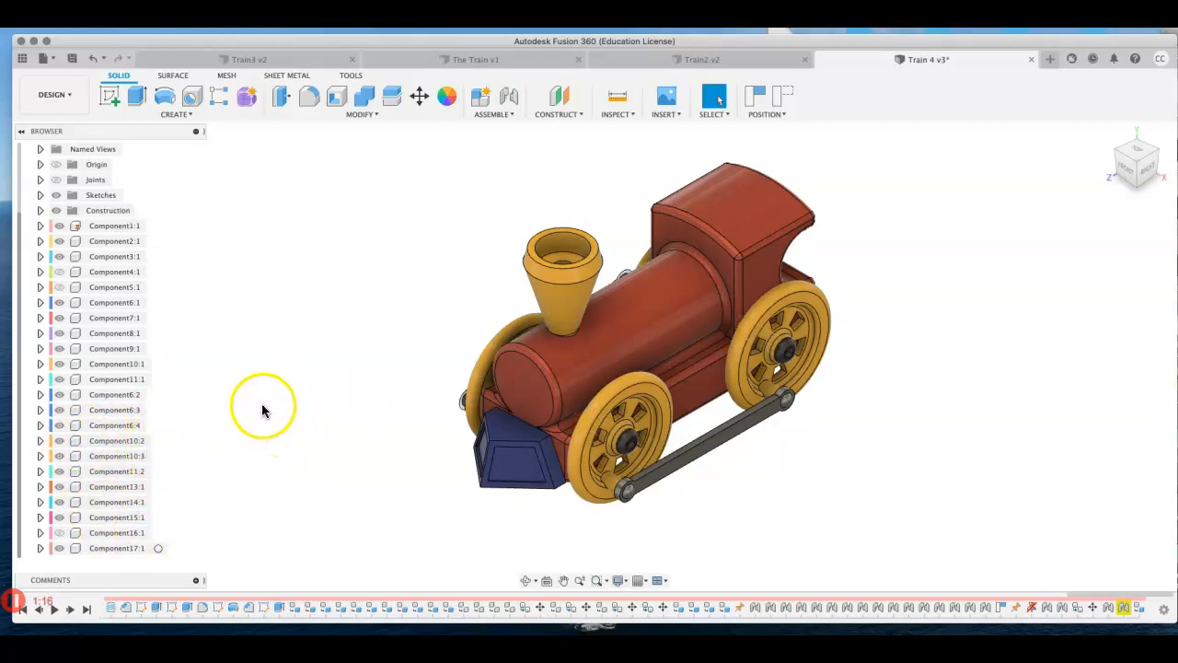
click(663, 476)
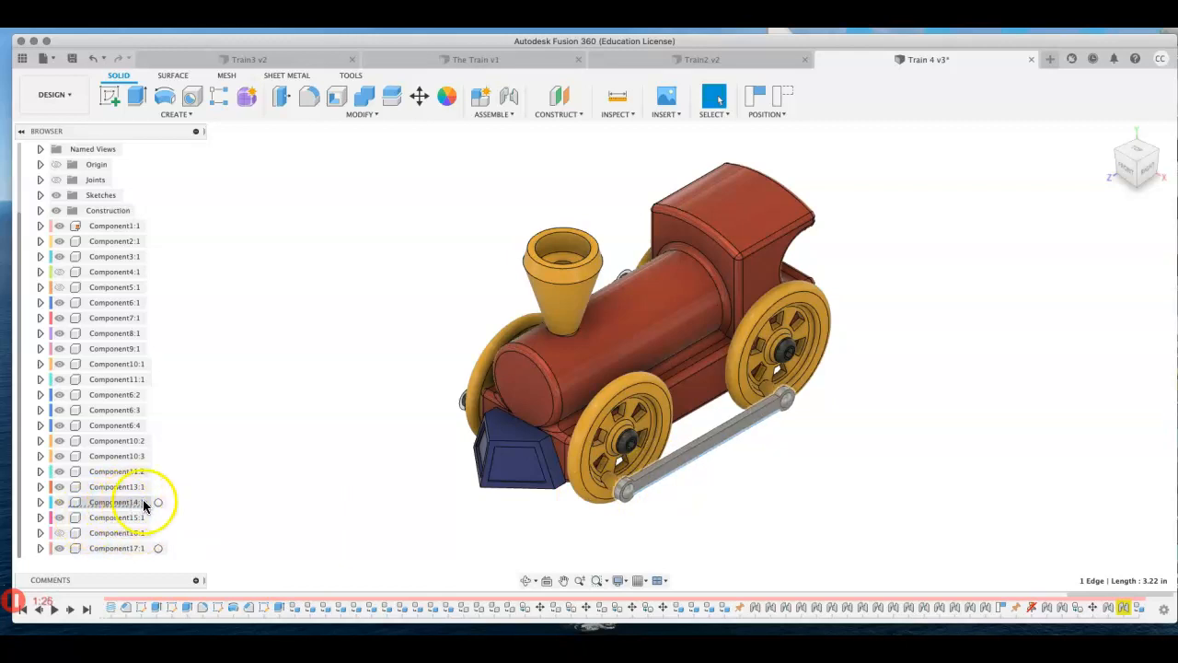
Start a new drawing of the smokestack component only, with the contents set to Select
click(565, 295)
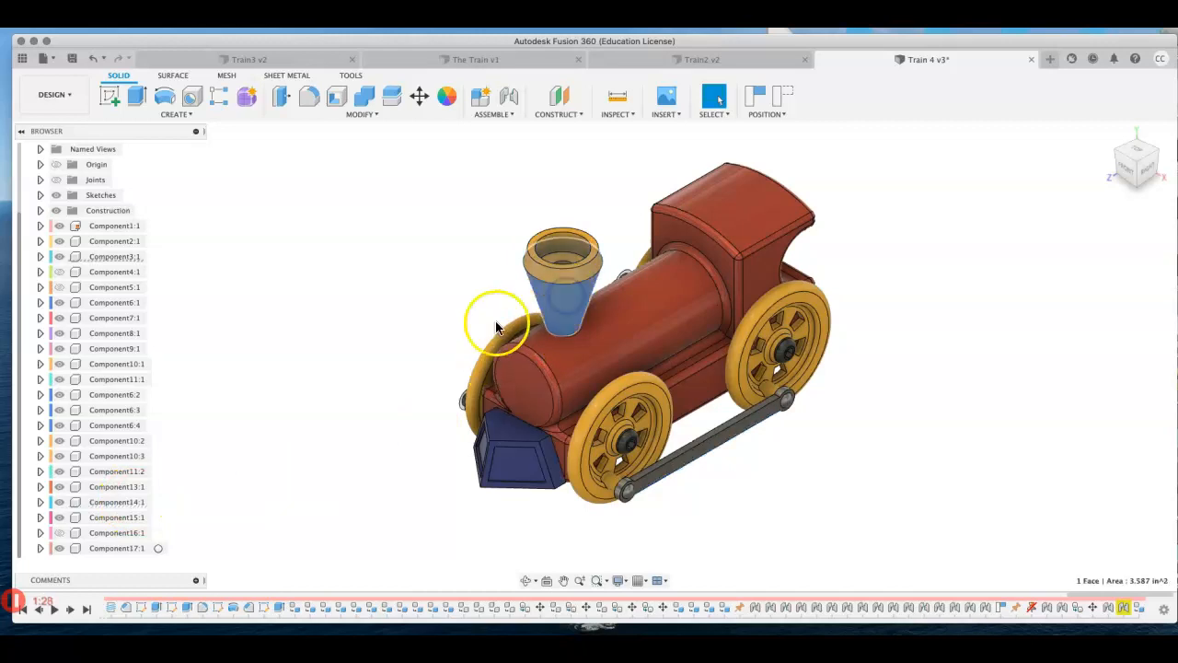
right_click(114, 261)
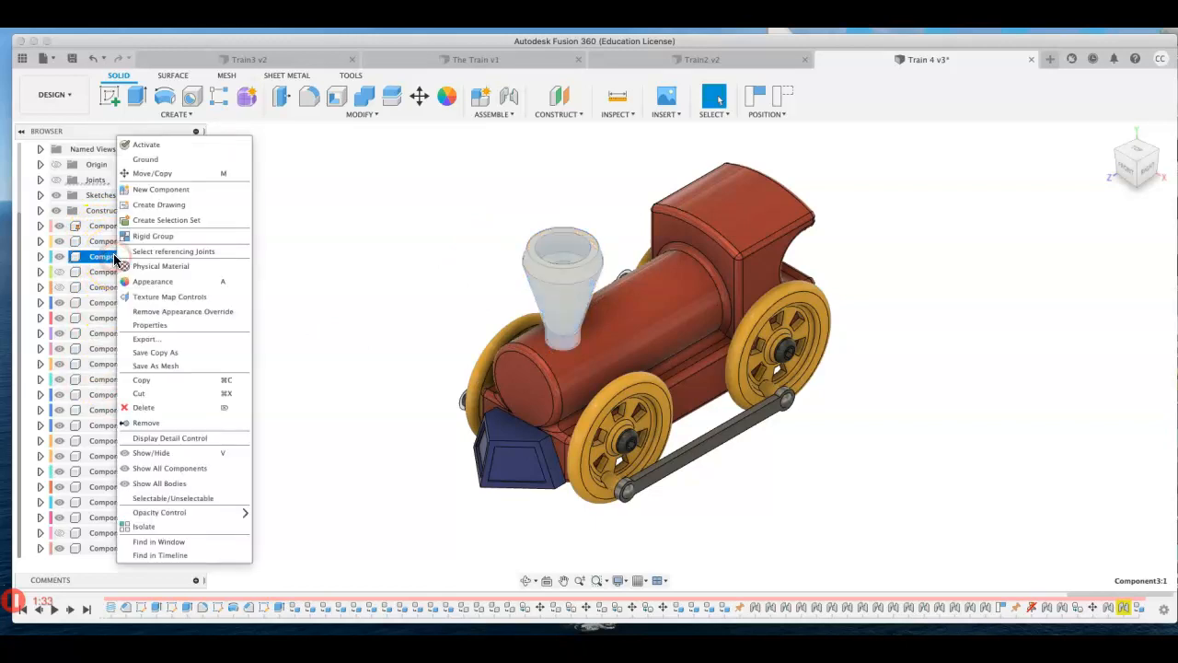
click(151, 206)
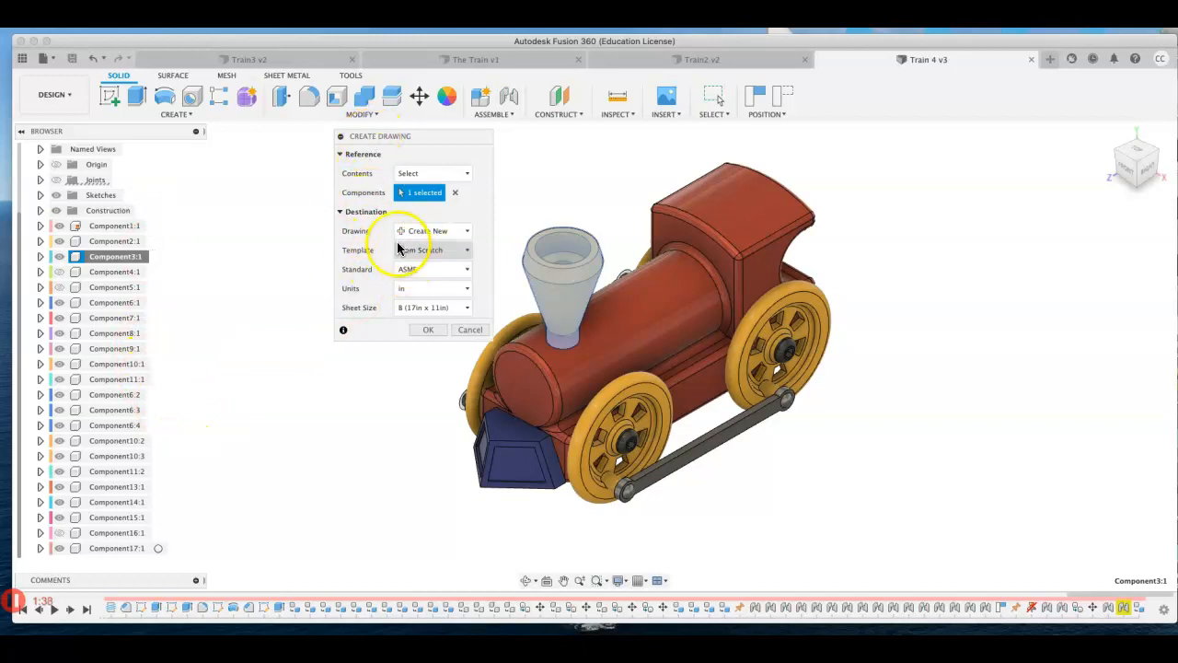
click(416, 176)
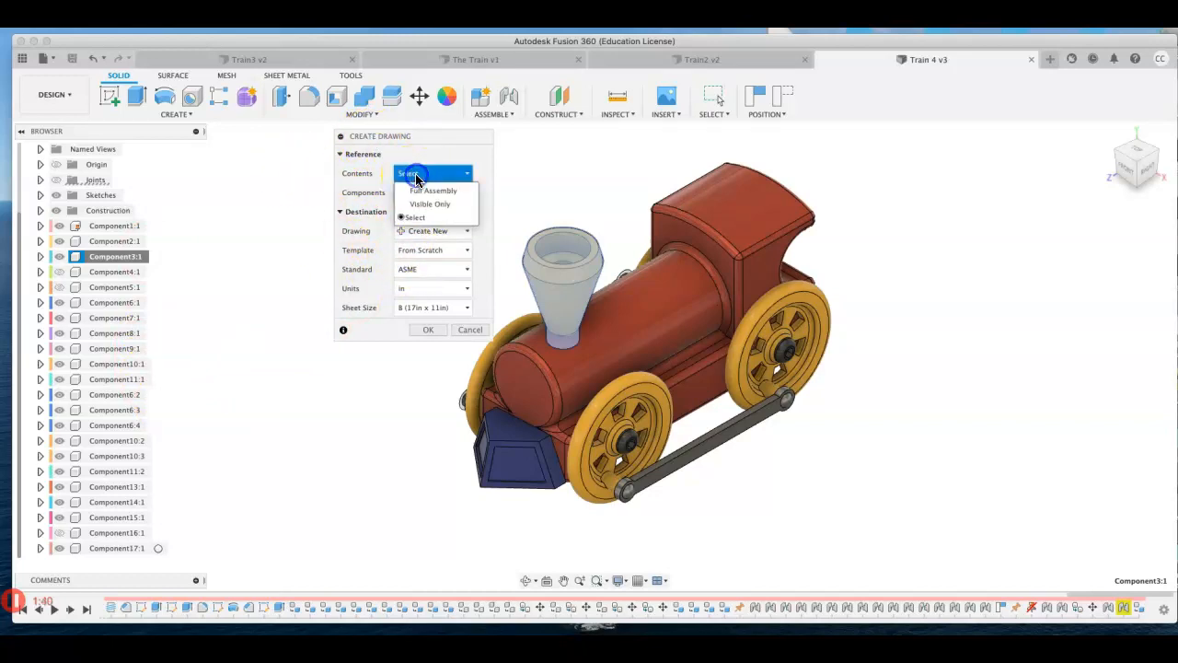
click(412, 219)
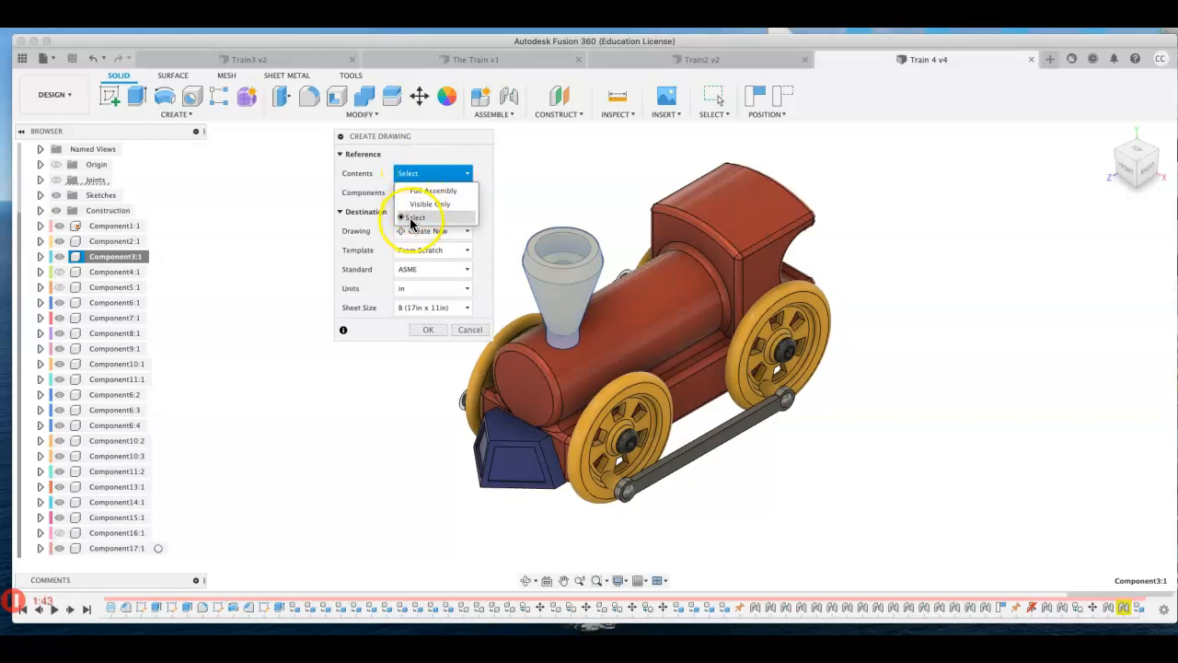
click(414, 157)
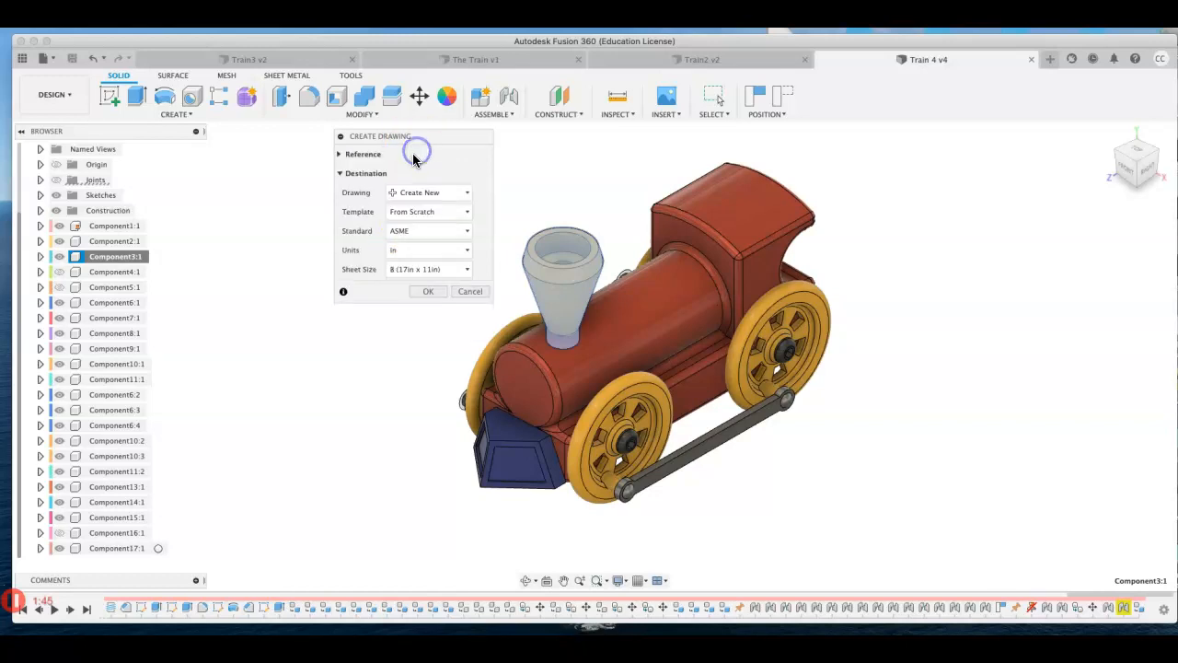
click(340, 155)
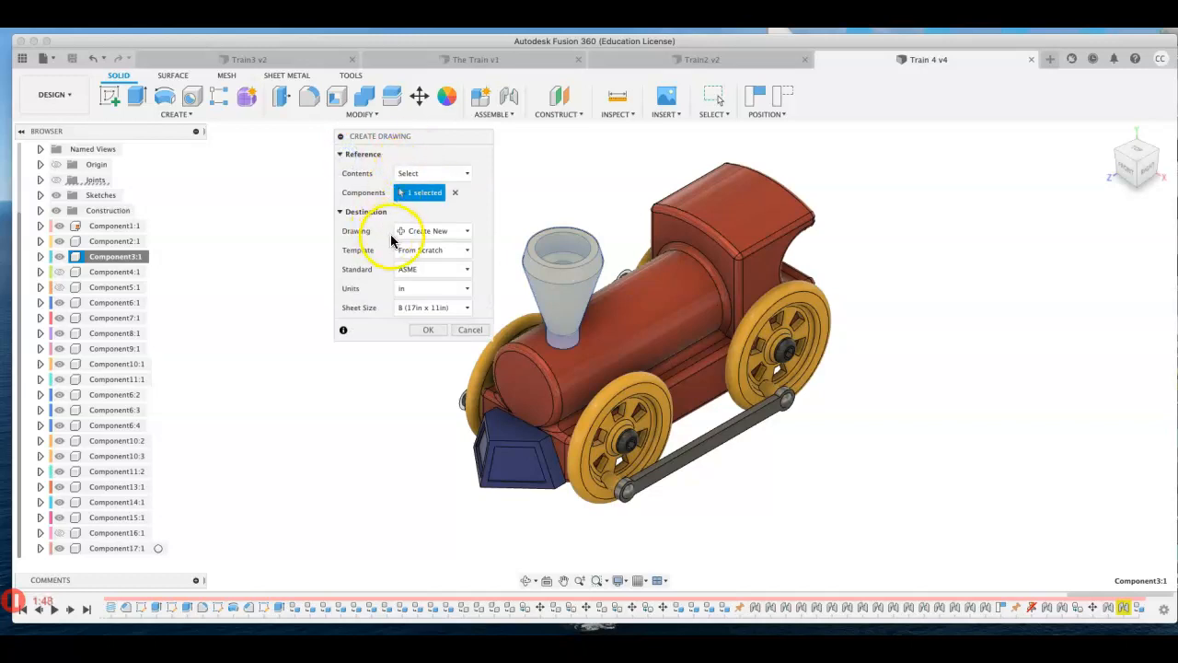
Set the sheet size to A (11in x 8.5in) and create the drawing
click(439, 313)
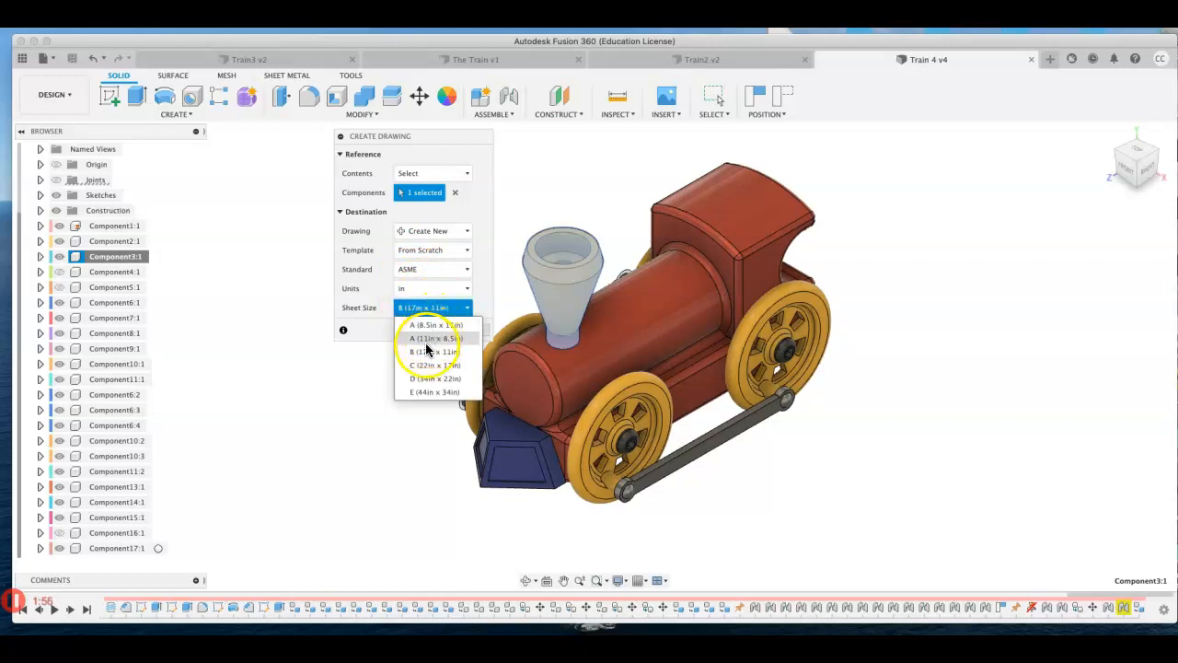
click(427, 338)
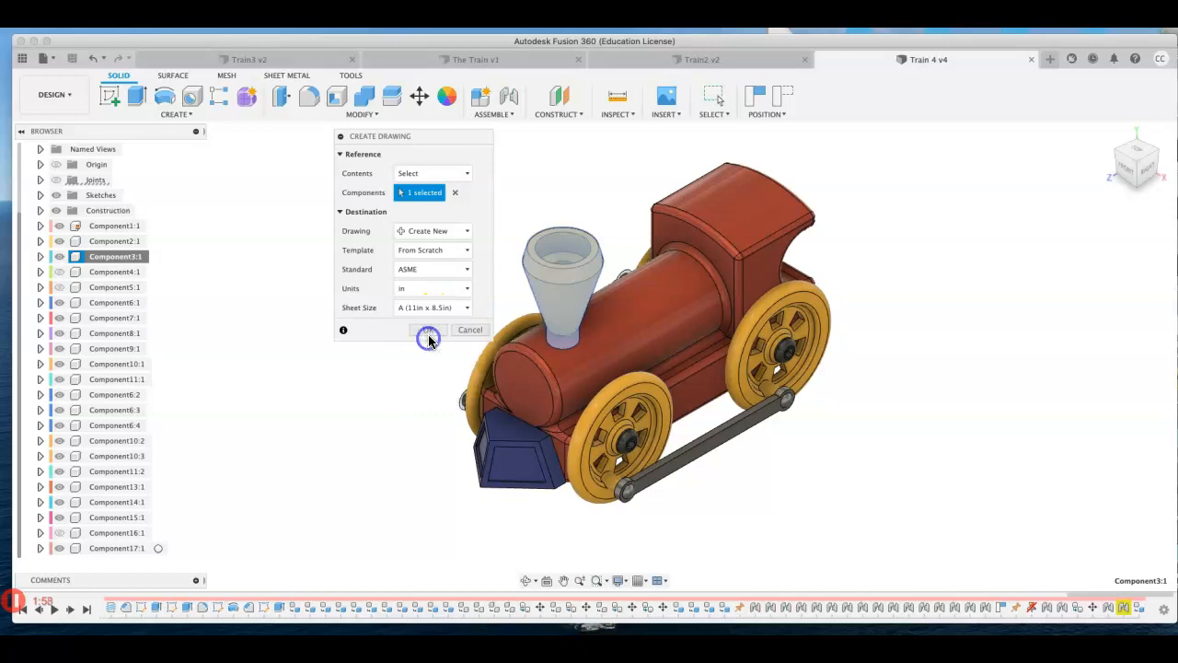
click(429, 308)
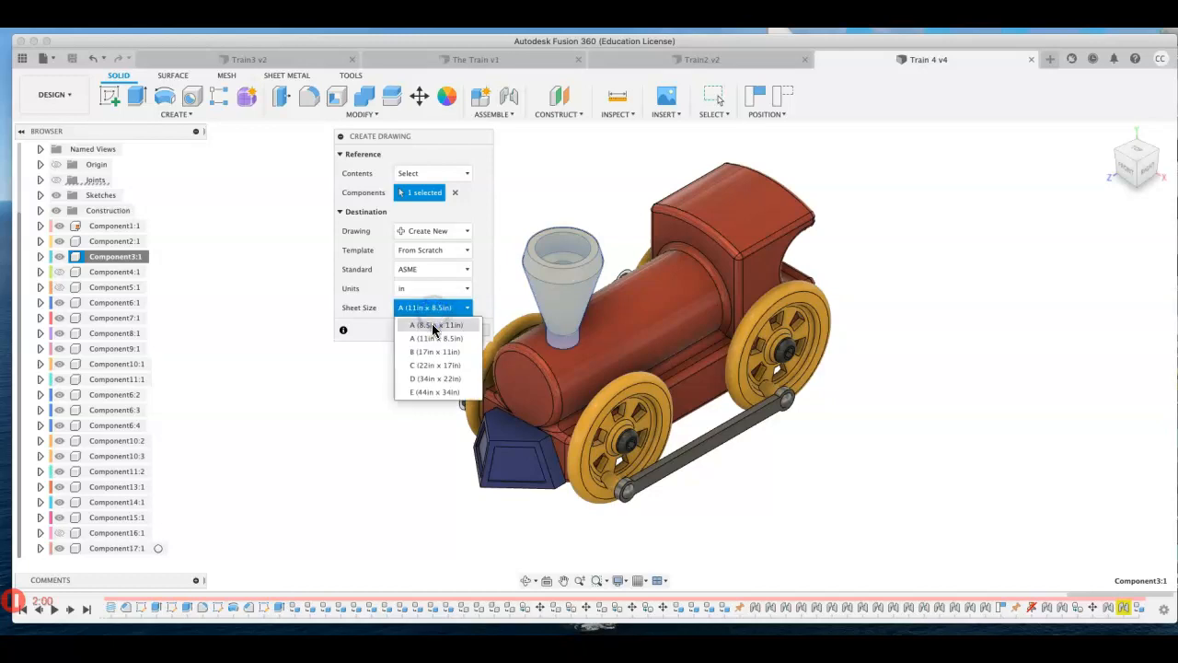
click(431, 338)
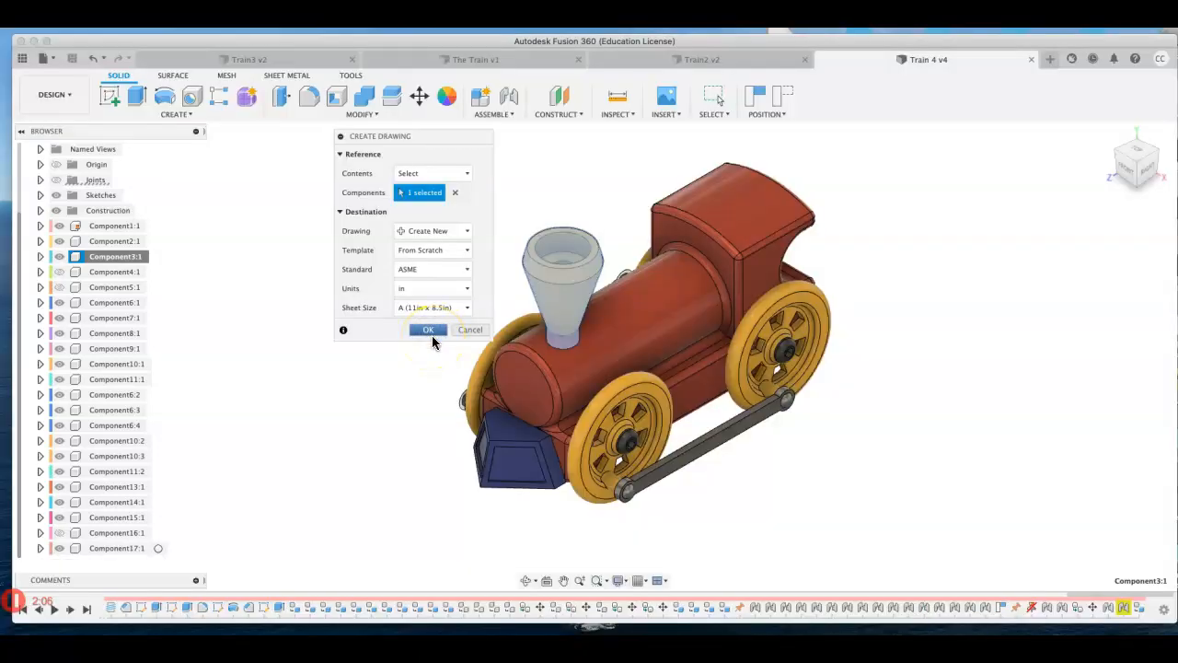
click(431, 340)
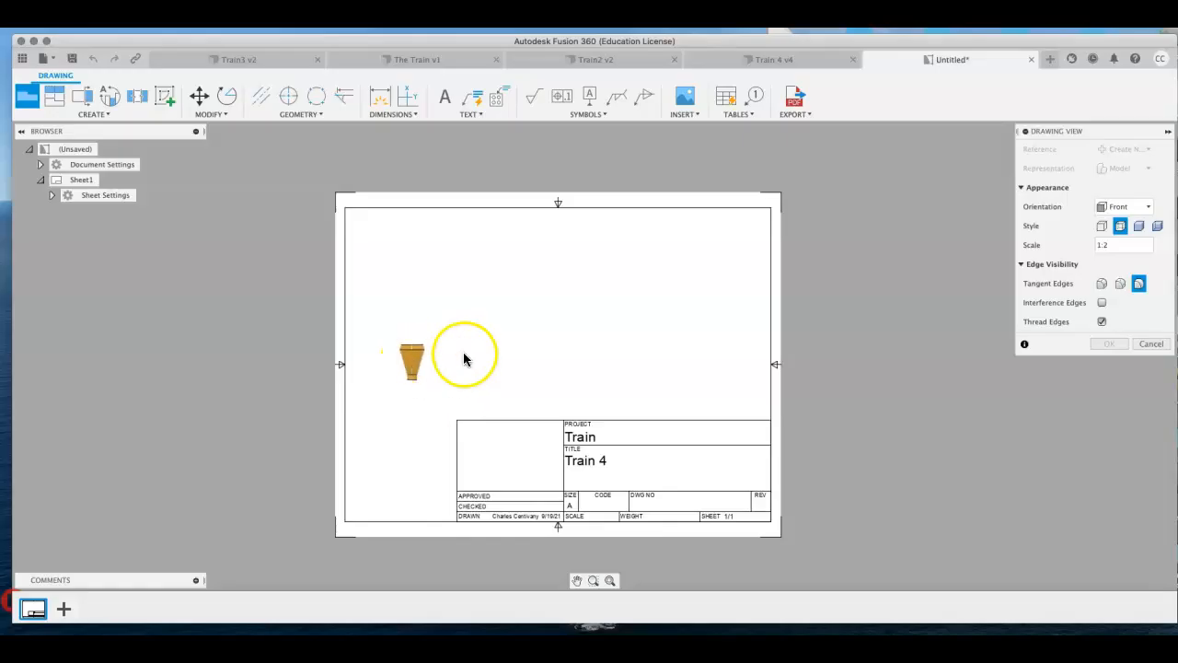
Try a scale of .75 for the smokestack's front base view
click(1102, 244)
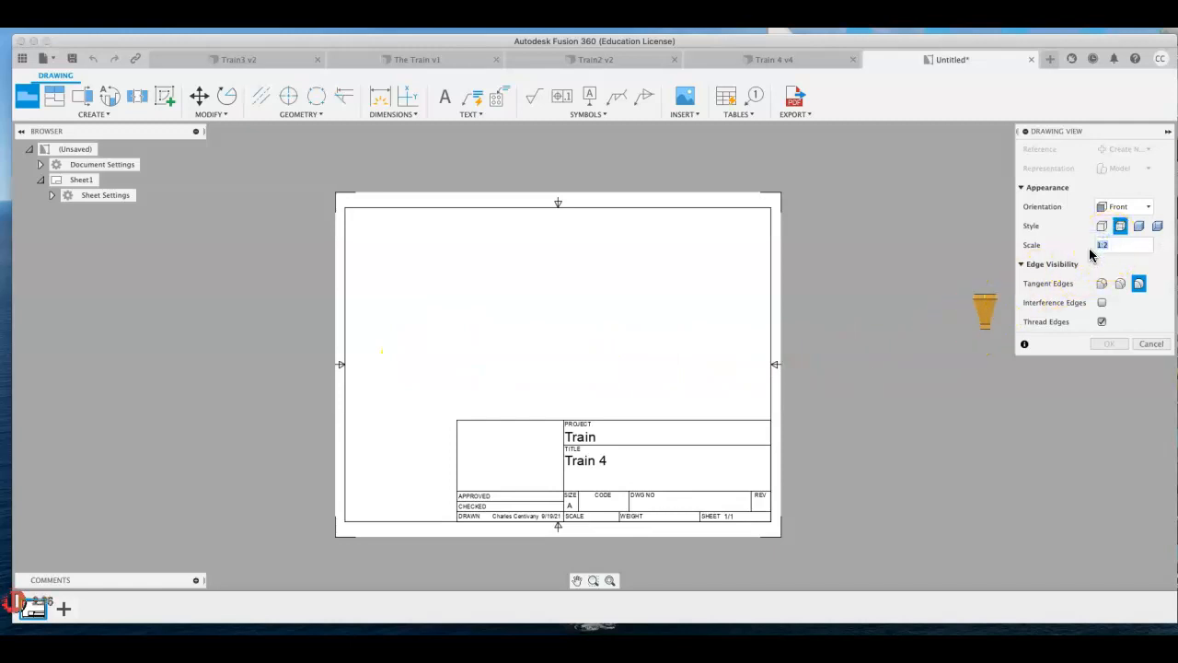
text(.75)
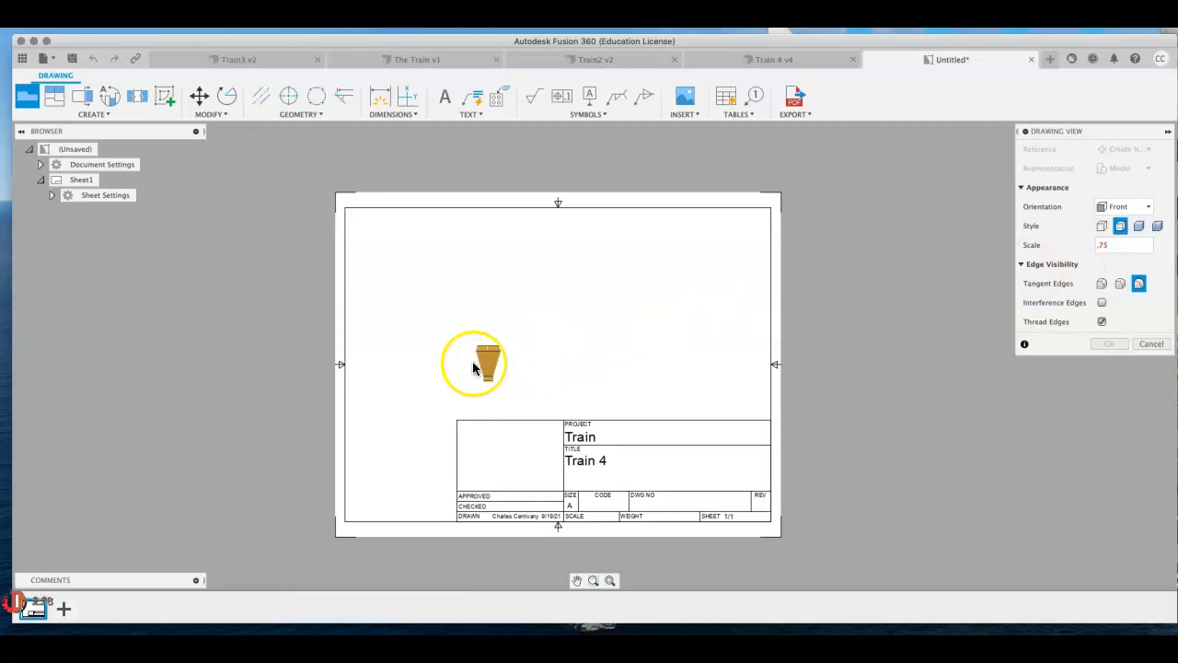
click(1108, 245)
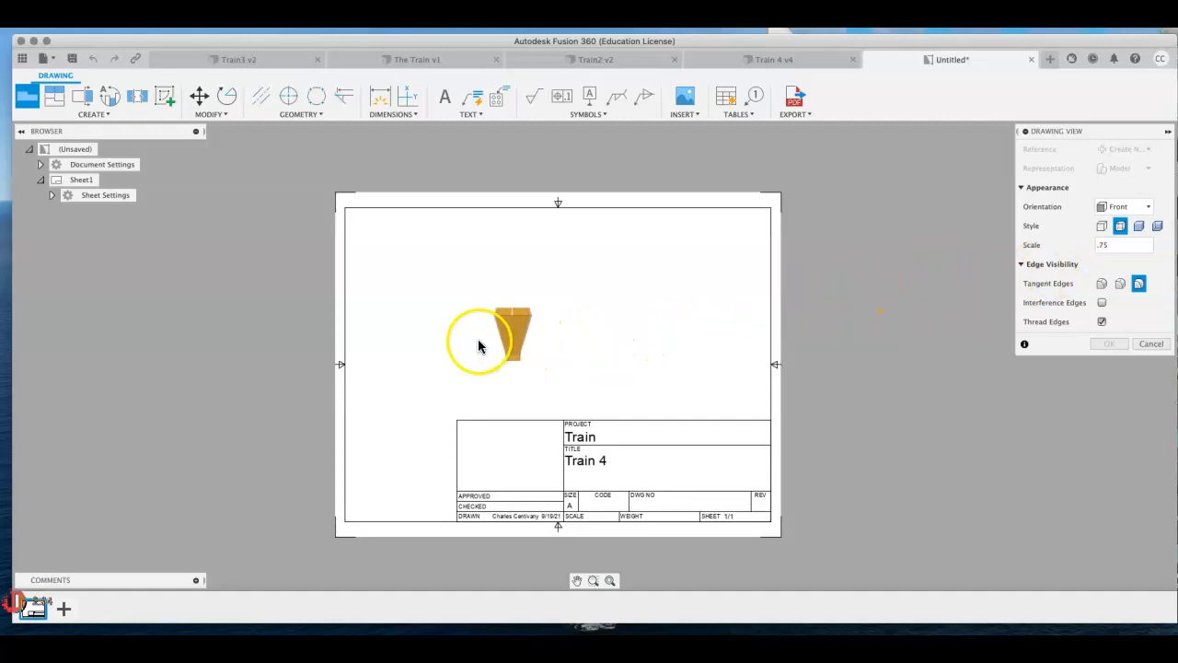
Set the base view's scale to 1 and place the front view near the sheet's left border, above the title block level
click(1091, 244)
text(1)
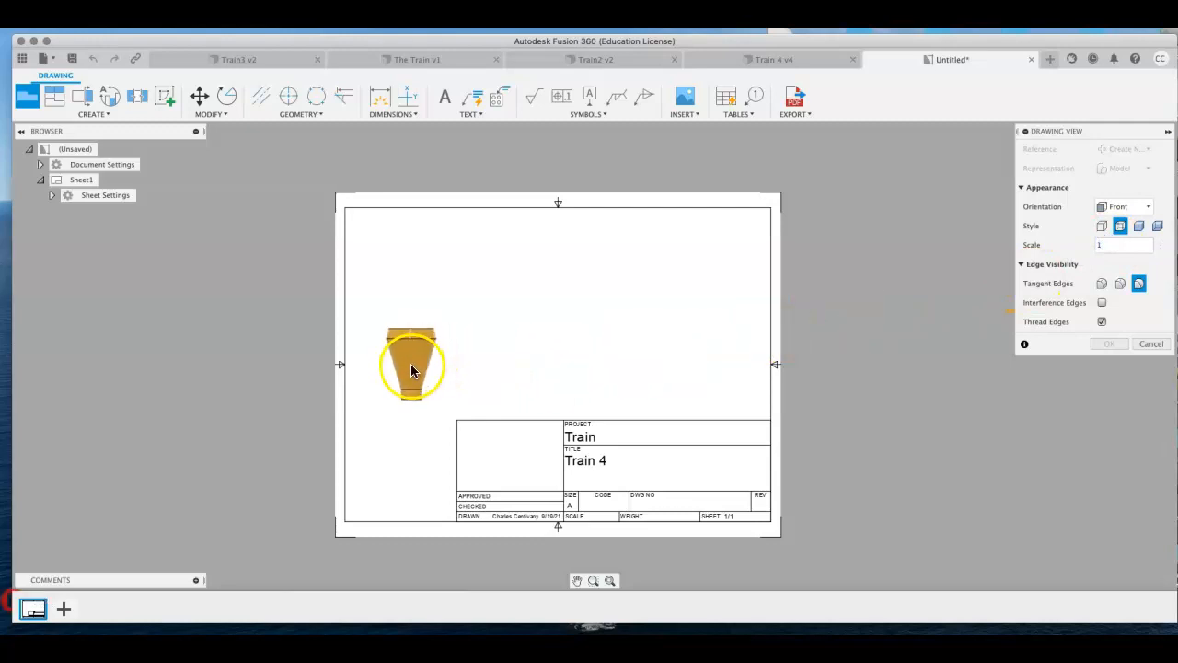
click(411, 363)
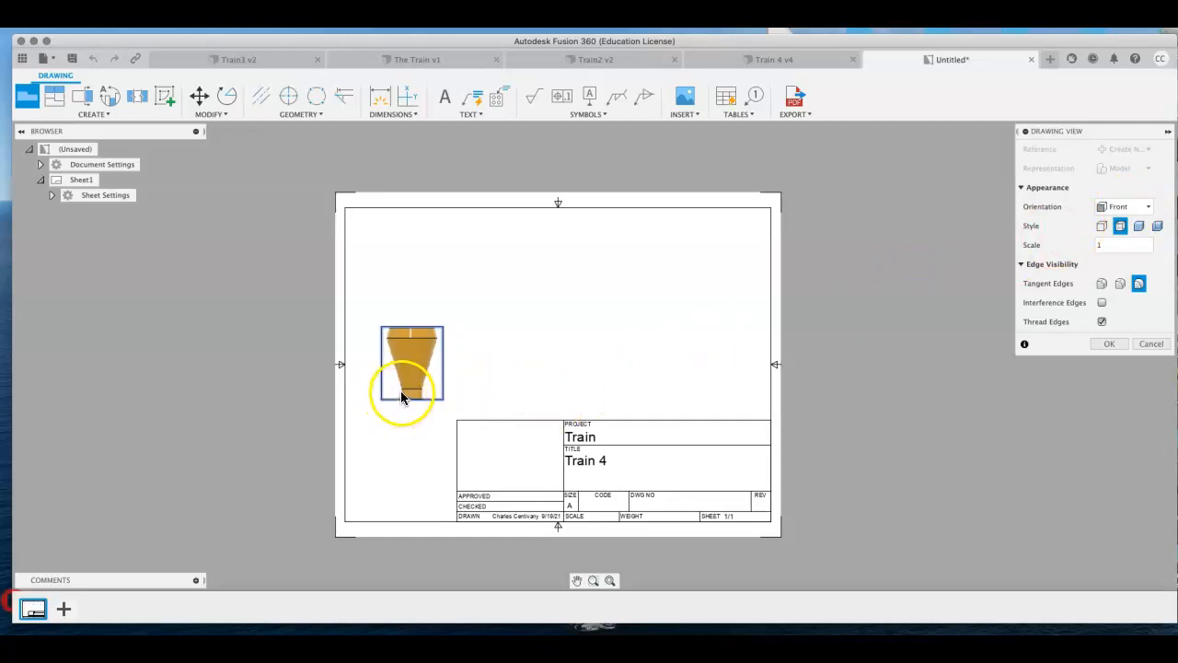
Project a top view above the front view and an isometric view in the sheet's upper right corner
click(55, 96)
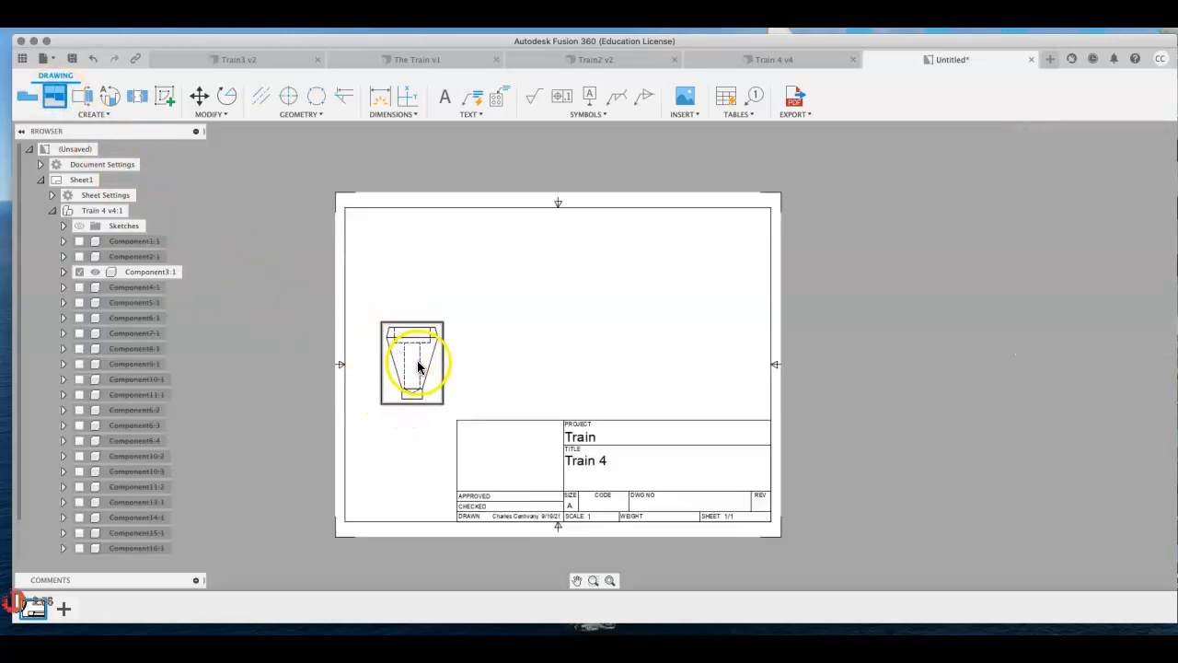
click(416, 367)
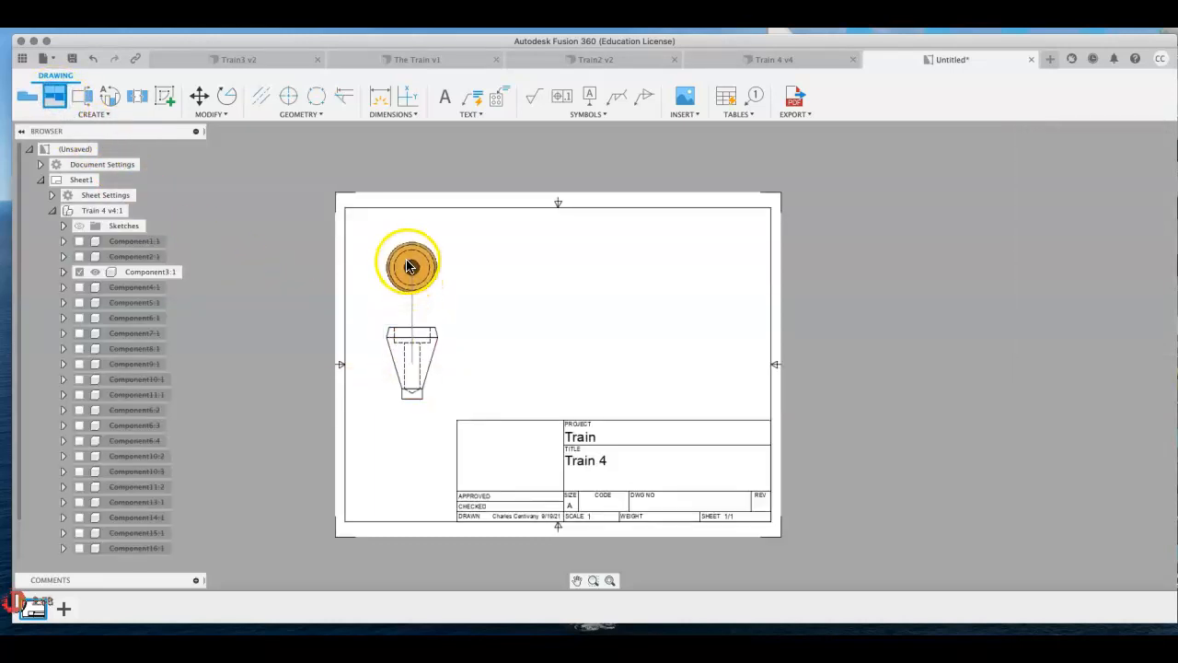
click(408, 263)
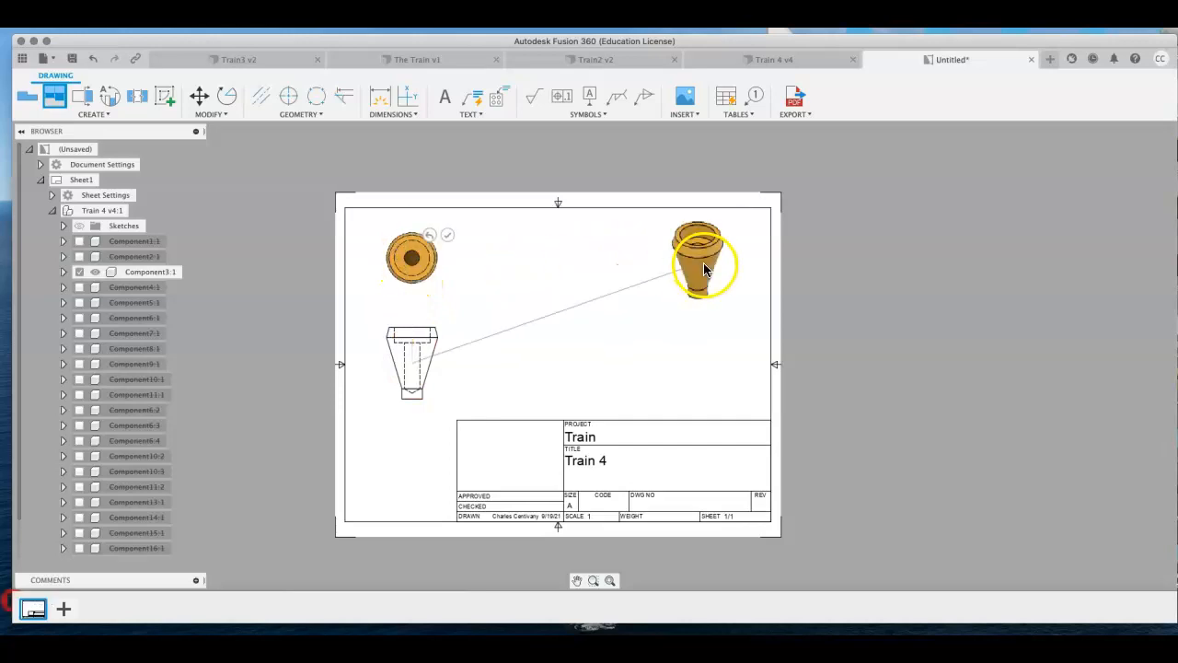
click(710, 269)
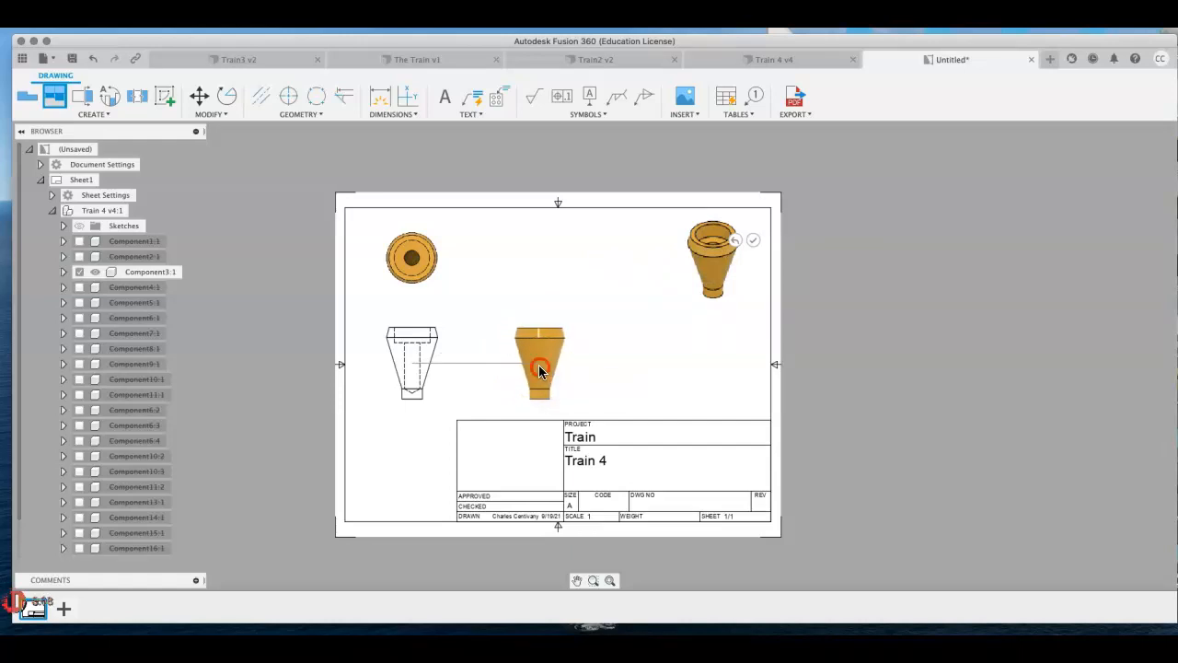
right_click(538, 368)
click(594, 367)
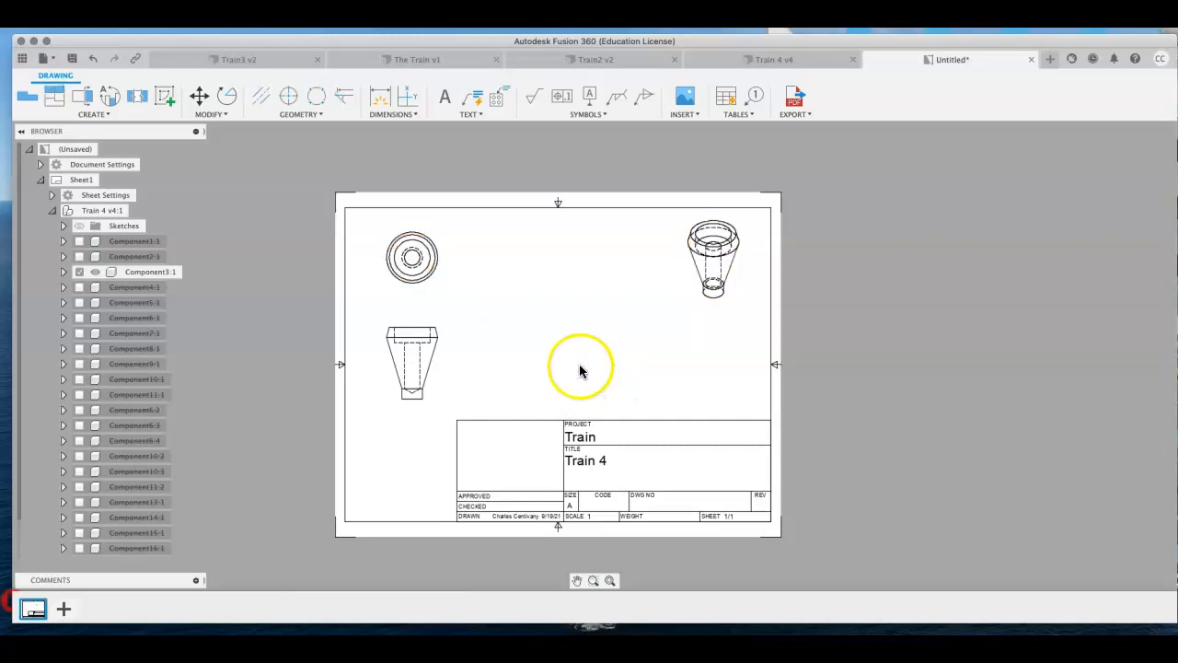
Change the isometric view to the shaded style and set its scale to 2.5
click(728, 264)
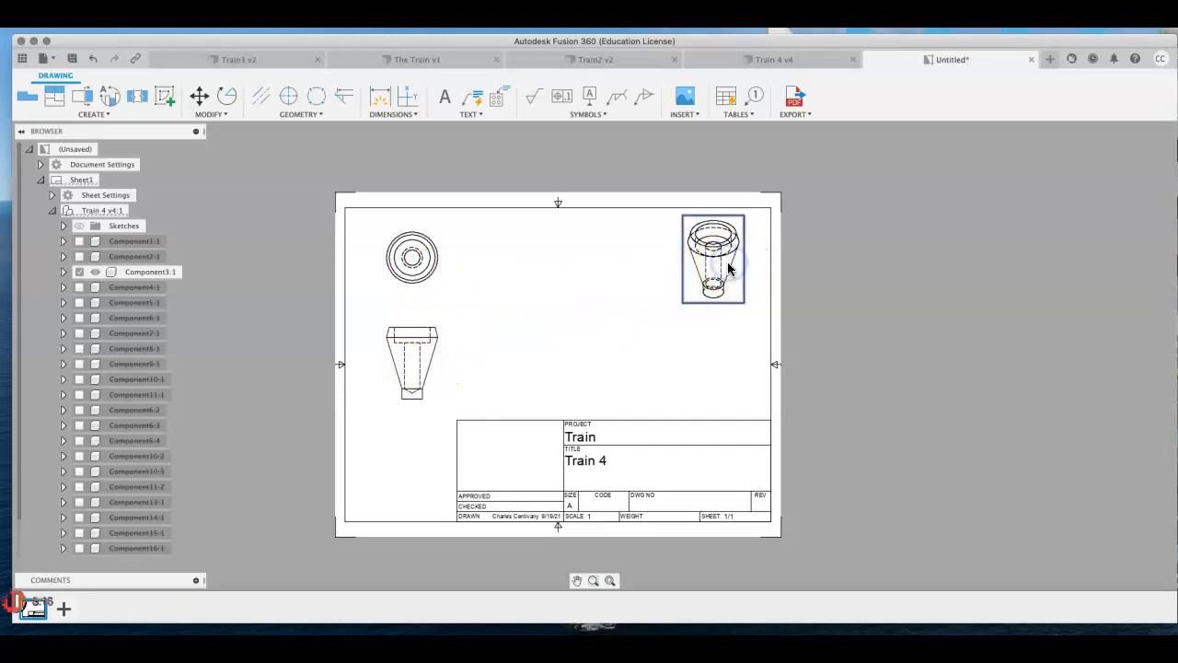
double_click(730, 268)
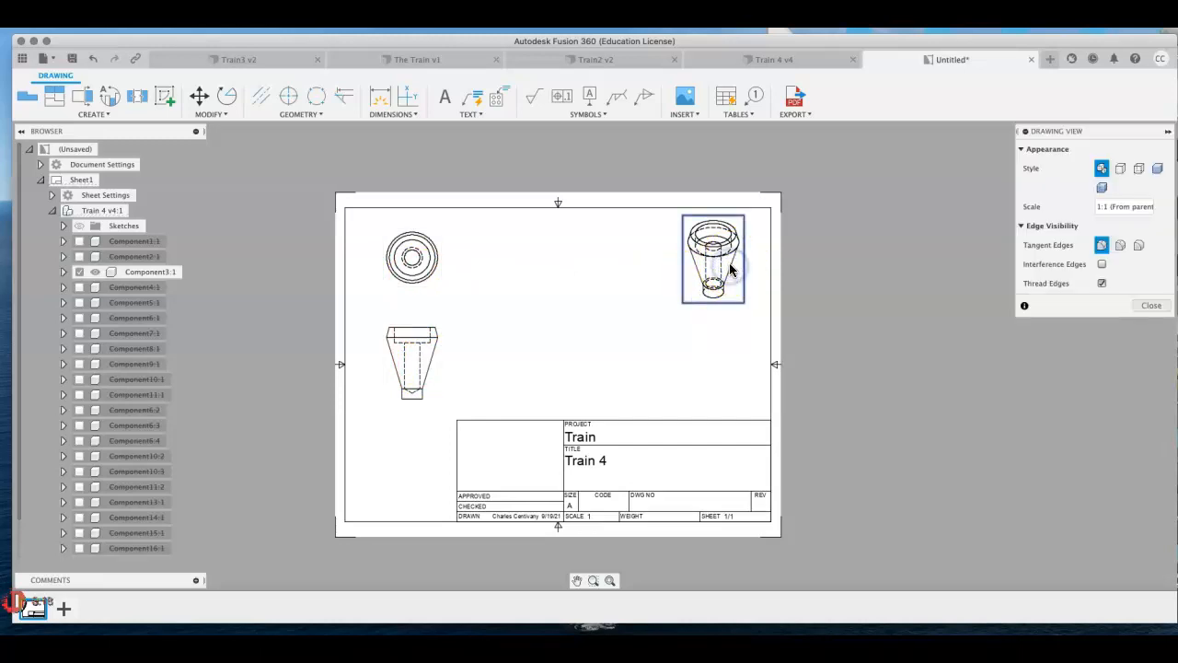
click(1157, 168)
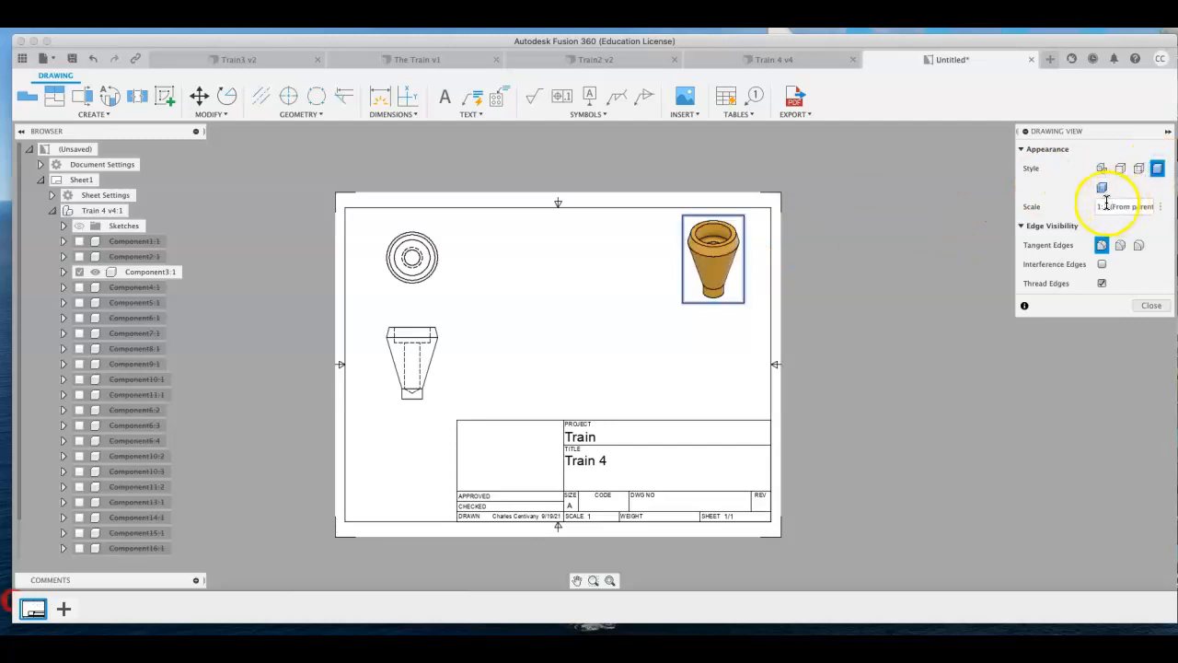
drag(1109, 208, 1071, 214)
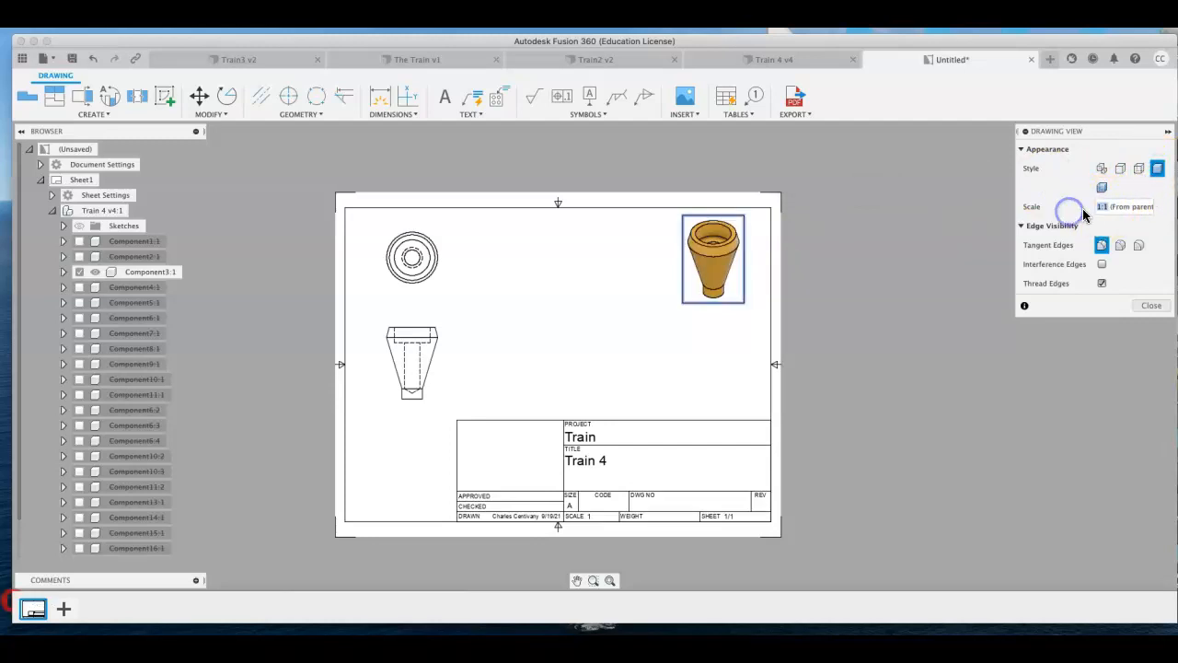
text(2.5)
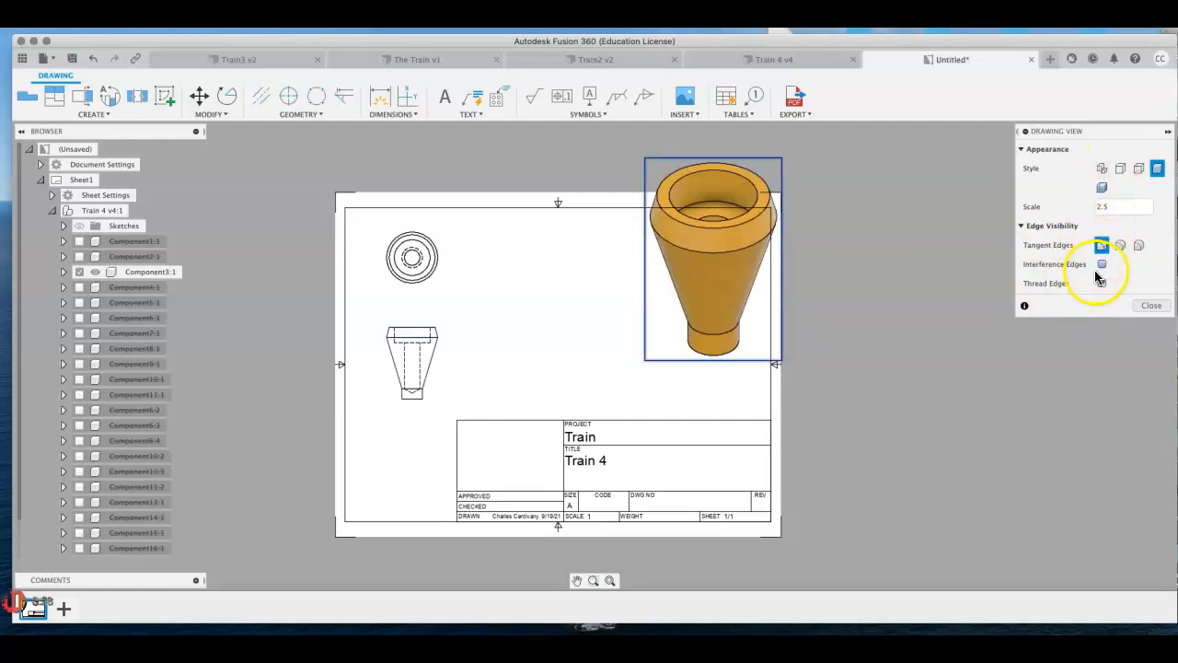
Move the enlarged isometric view inside the sheet border, just above the title block
click(709, 236)
drag(709, 237, 689, 272)
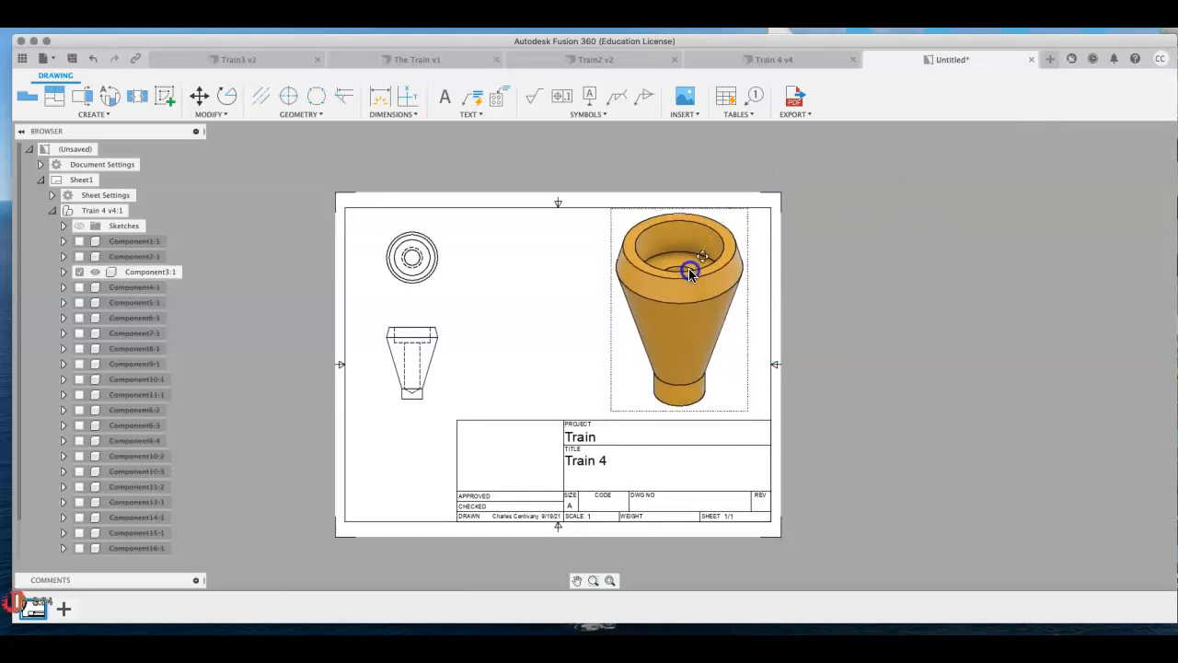
click(808, 274)
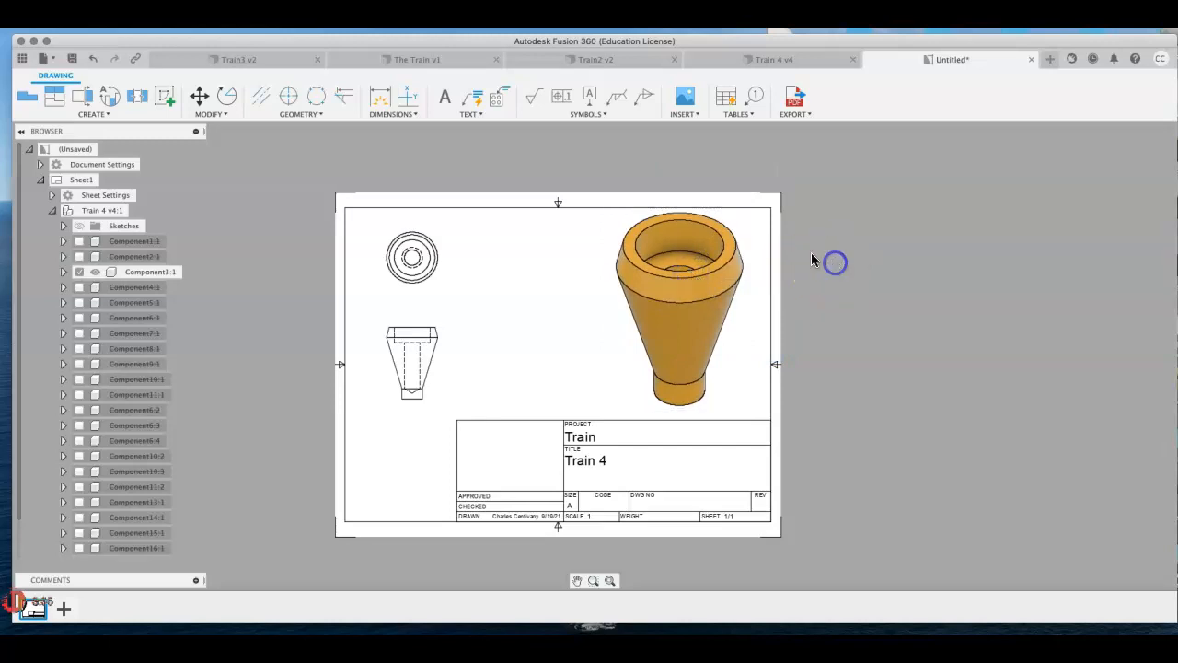
Add a centre-justified text label "ISOMETRIC VIEW" between the isometric view and the title block
click(445, 95)
click(651, 418)
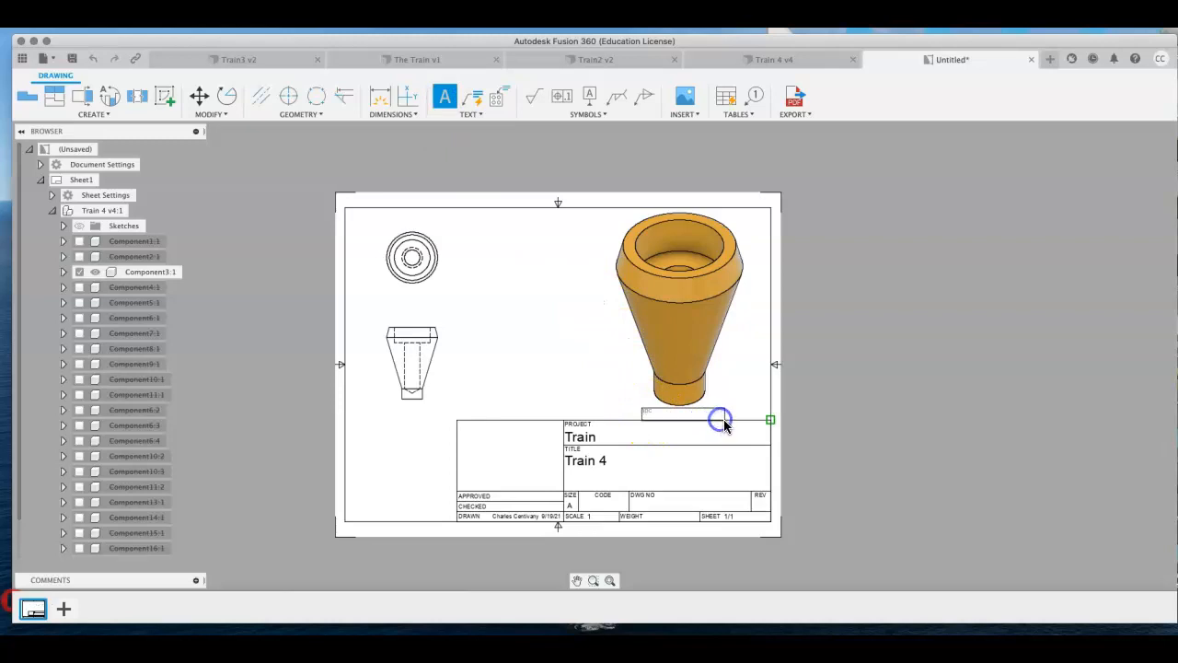
click(719, 419)
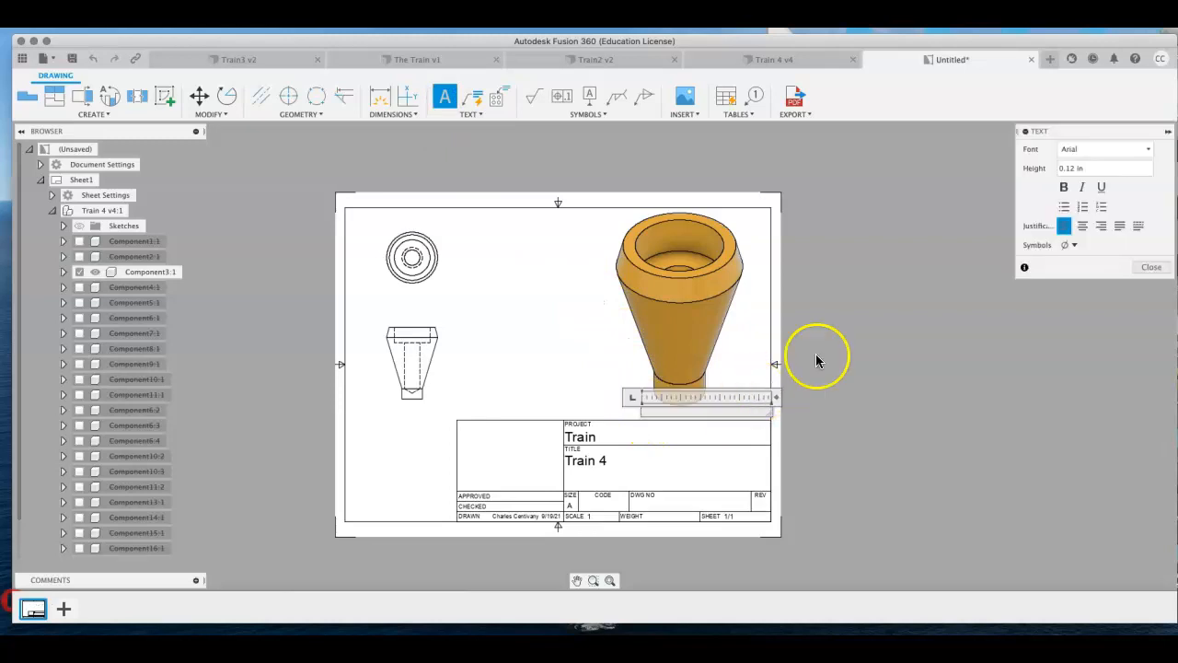
click(1083, 227)
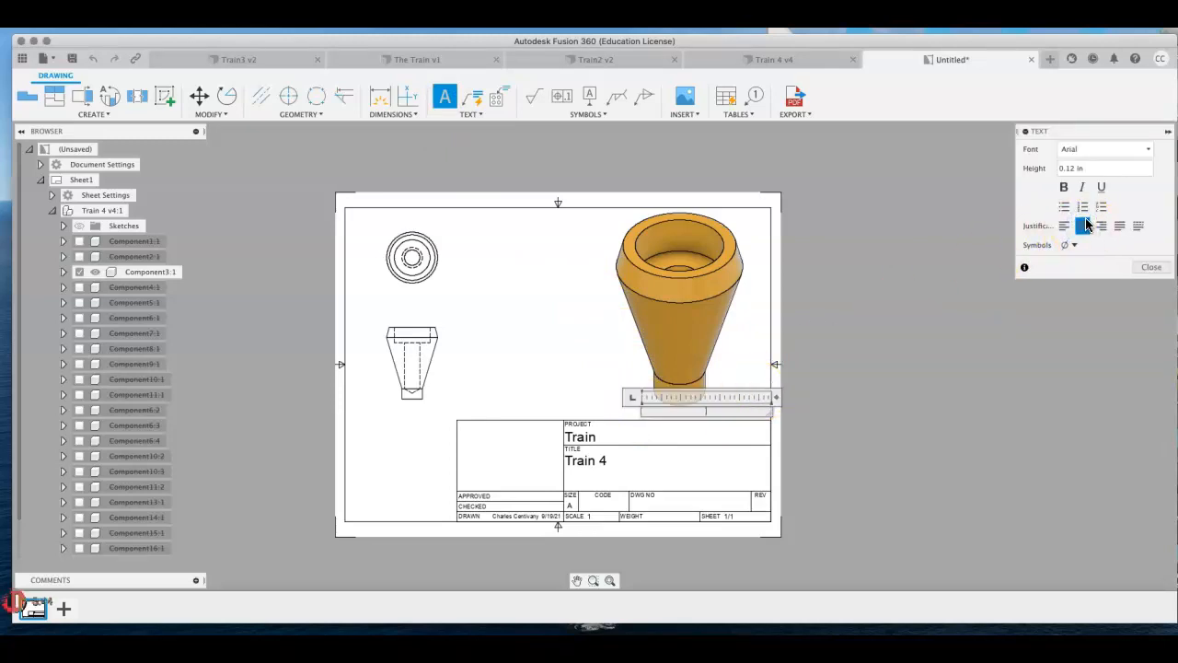
text(ISOMETRIC VIEW)
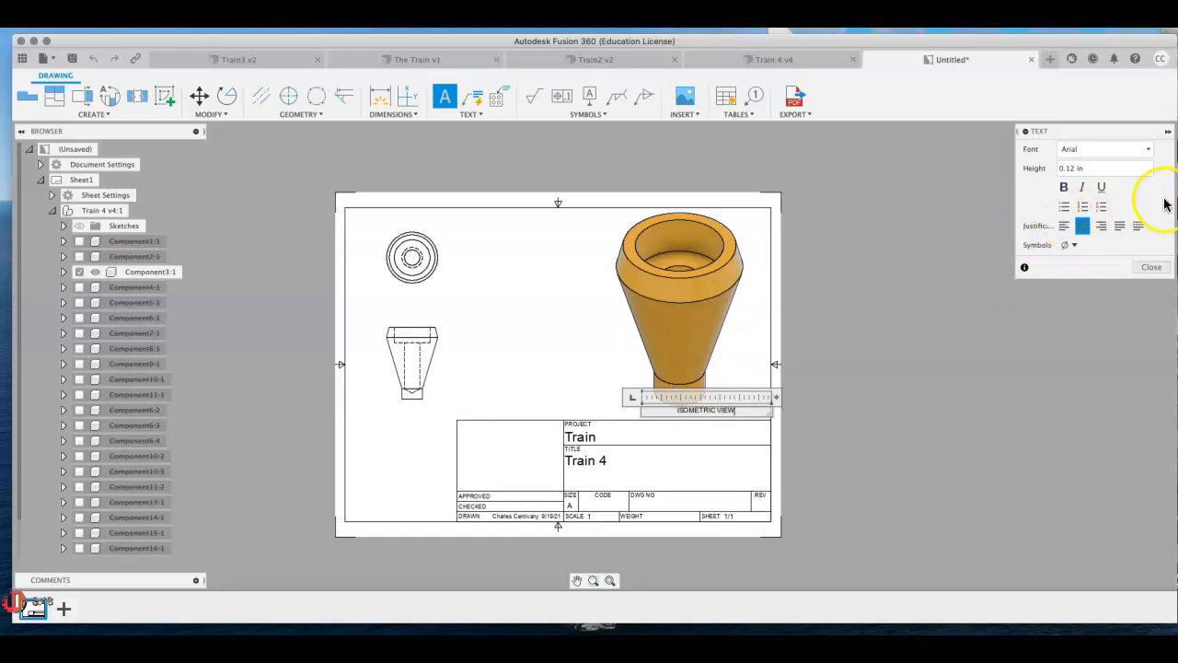
click(1151, 267)
Reposition the "ISOMETRIC VIEW" label so it sits centred directly beneath the shaded smokestack
mouse_move(705, 408)
mouse_down()
mouse_move(698, 416)
mouse_move(709, 408)
mouse_up()
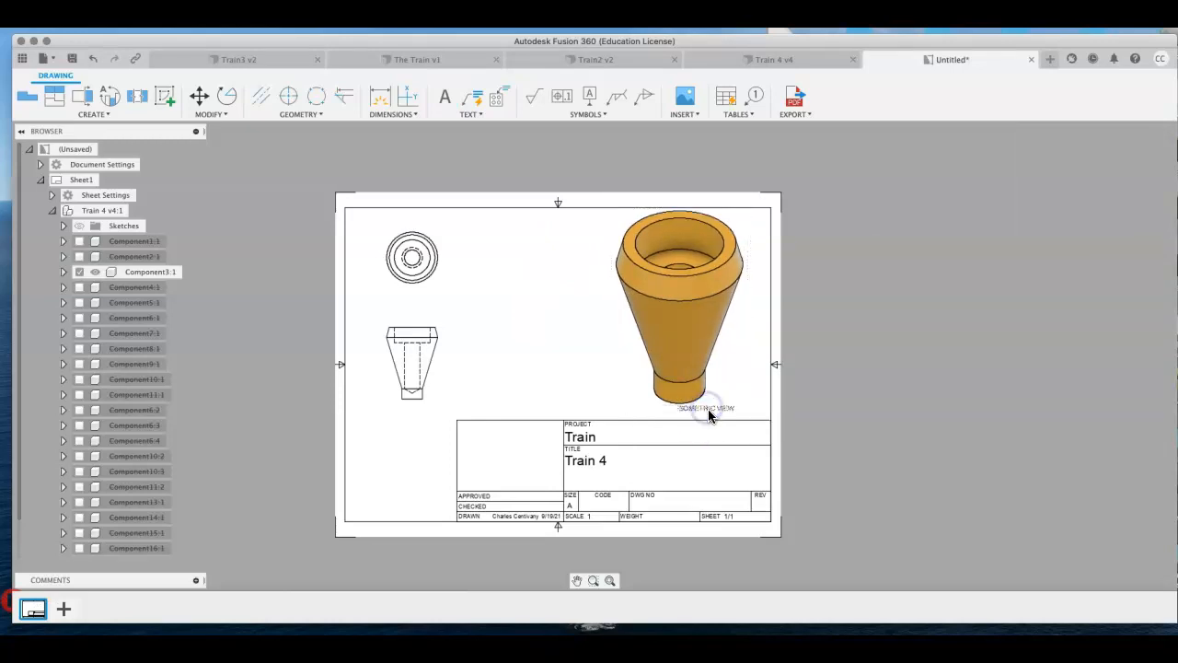
click(697, 416)
drag(696, 416, 678, 415)
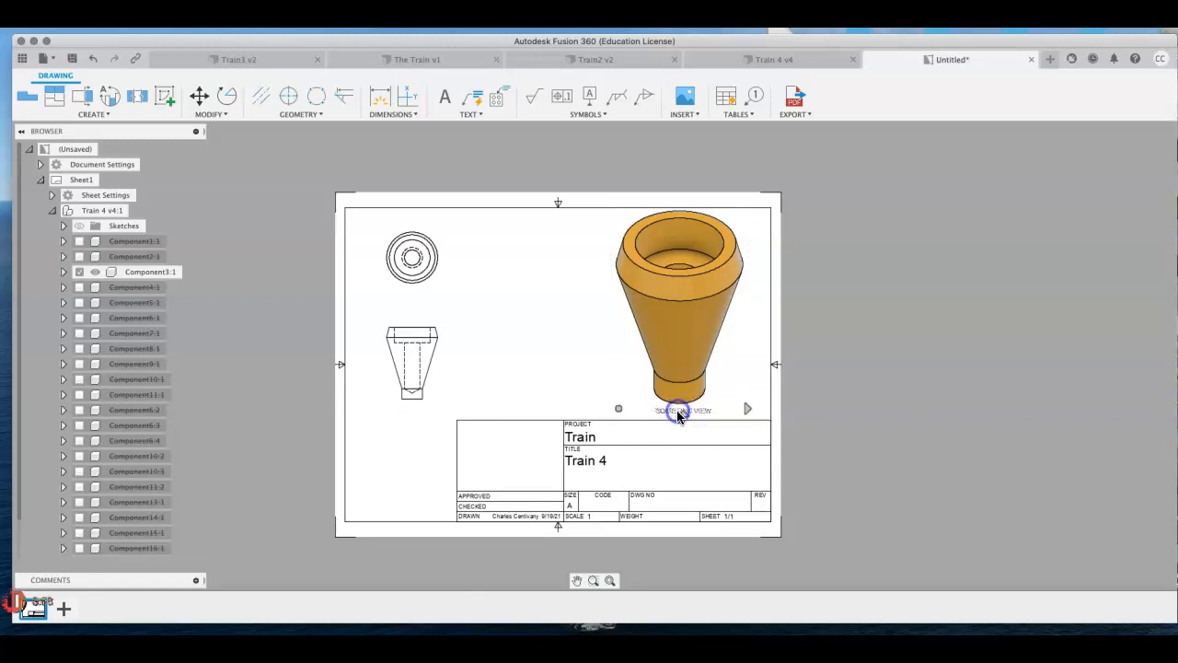
click(671, 263)
click(411, 357)
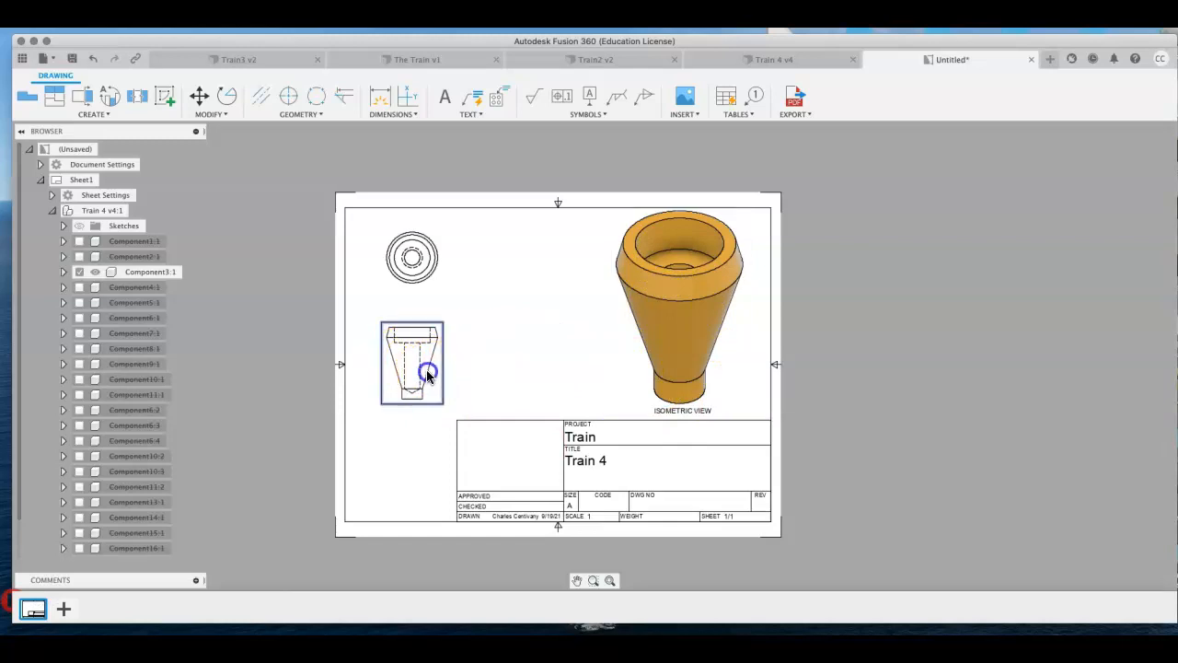
double_click(427, 376)
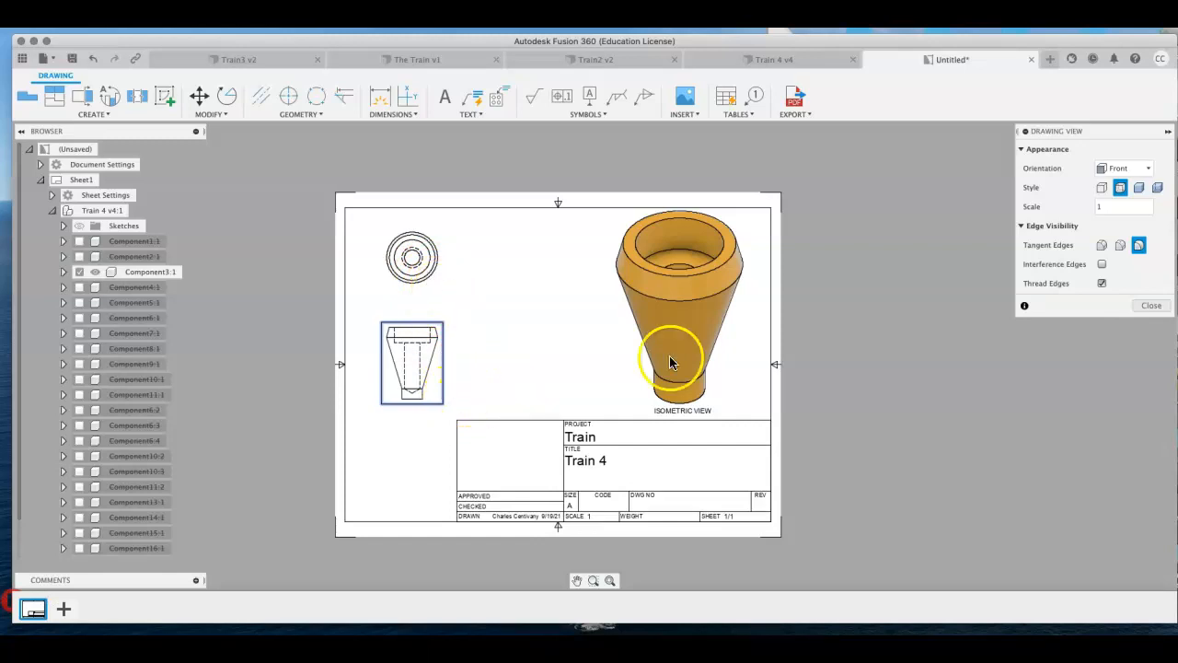
click(1142, 306)
Add a centre-justified text label "FRONT VIEW" below the front view
click(444, 96)
click(372, 410)
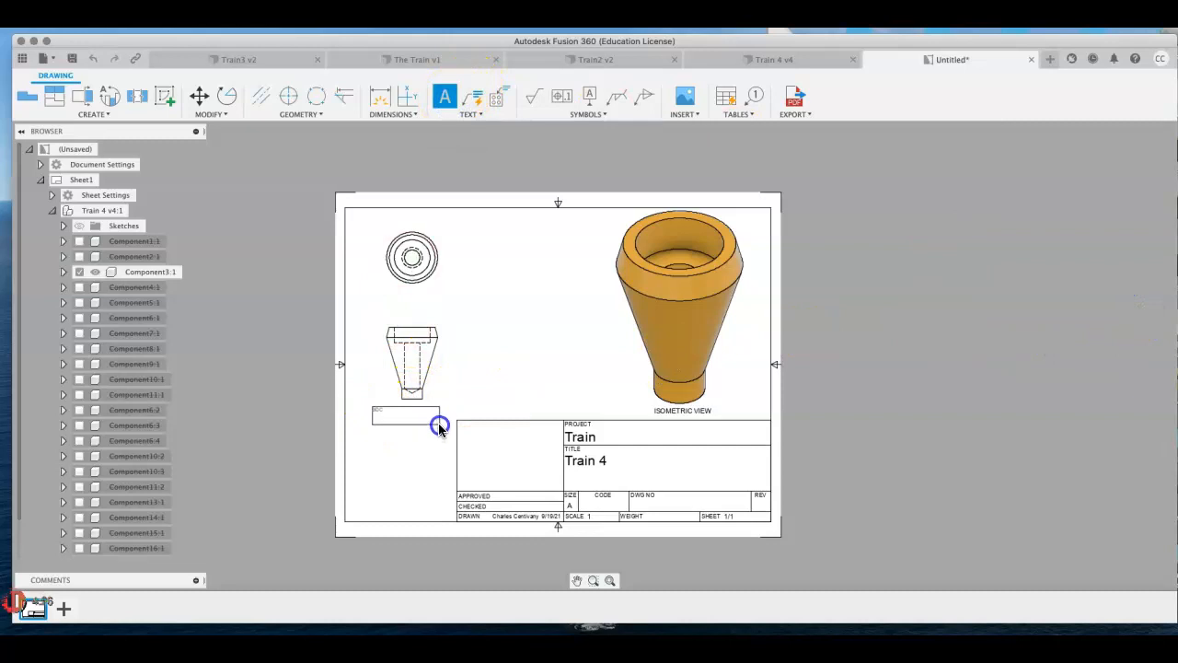
click(1082, 228)
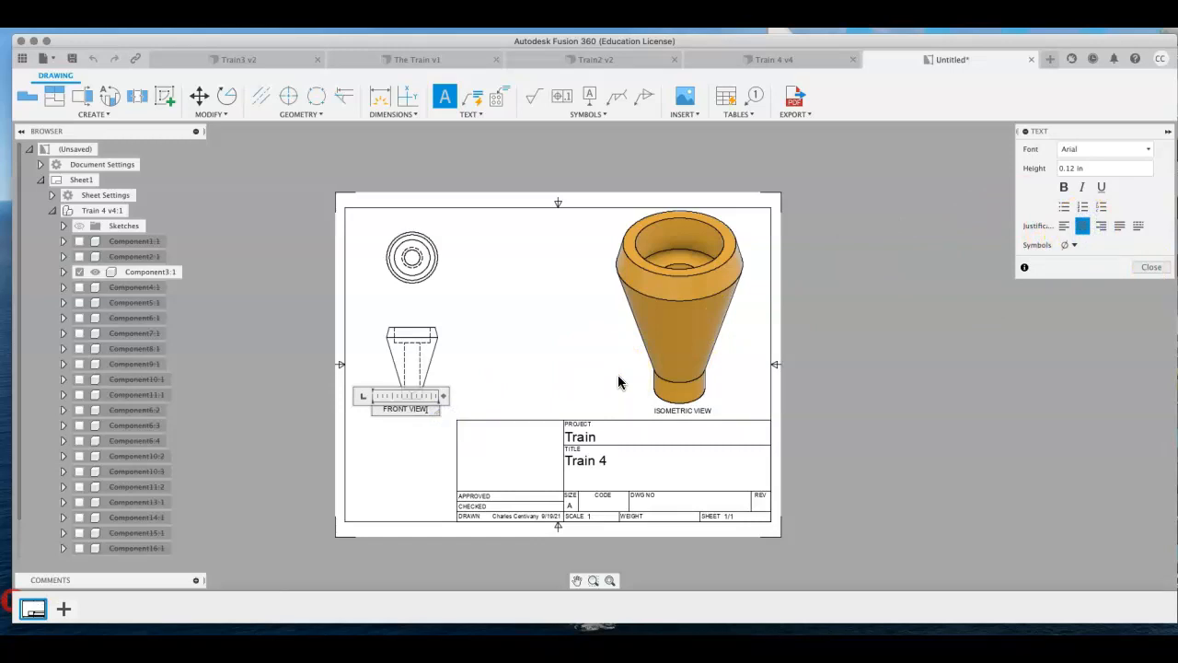
click(1154, 267)
Add a centre-justified text label "TOP VIEW" in the gap between the top view and the front view
click(444, 96)
click(387, 290)
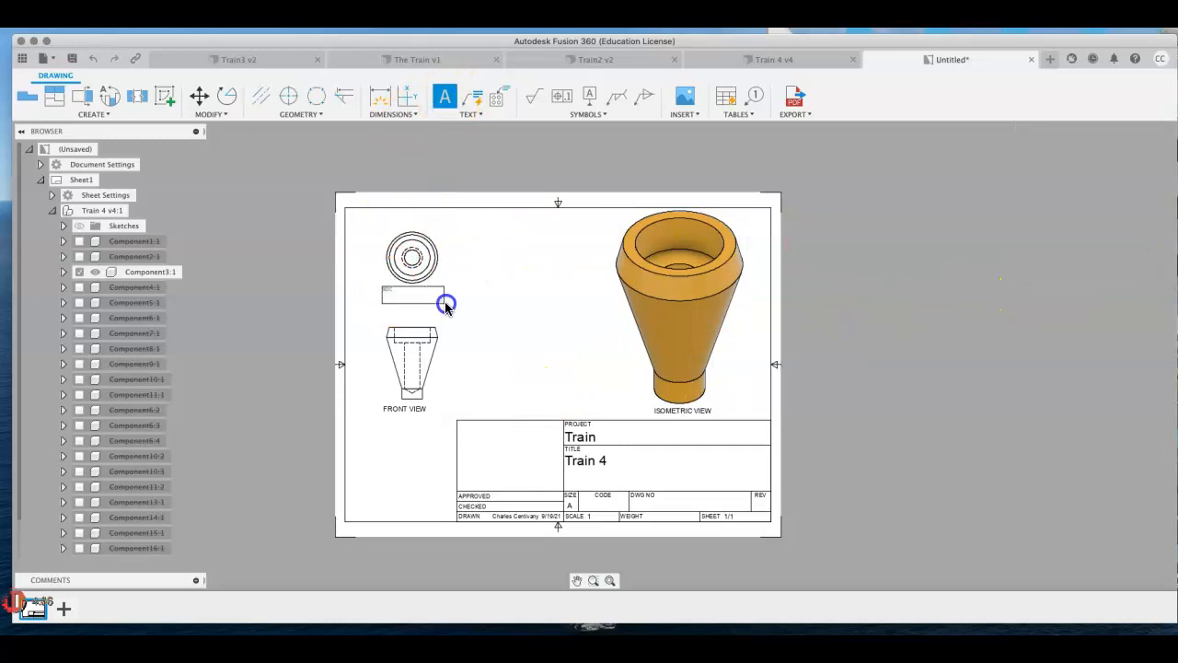
click(447, 306)
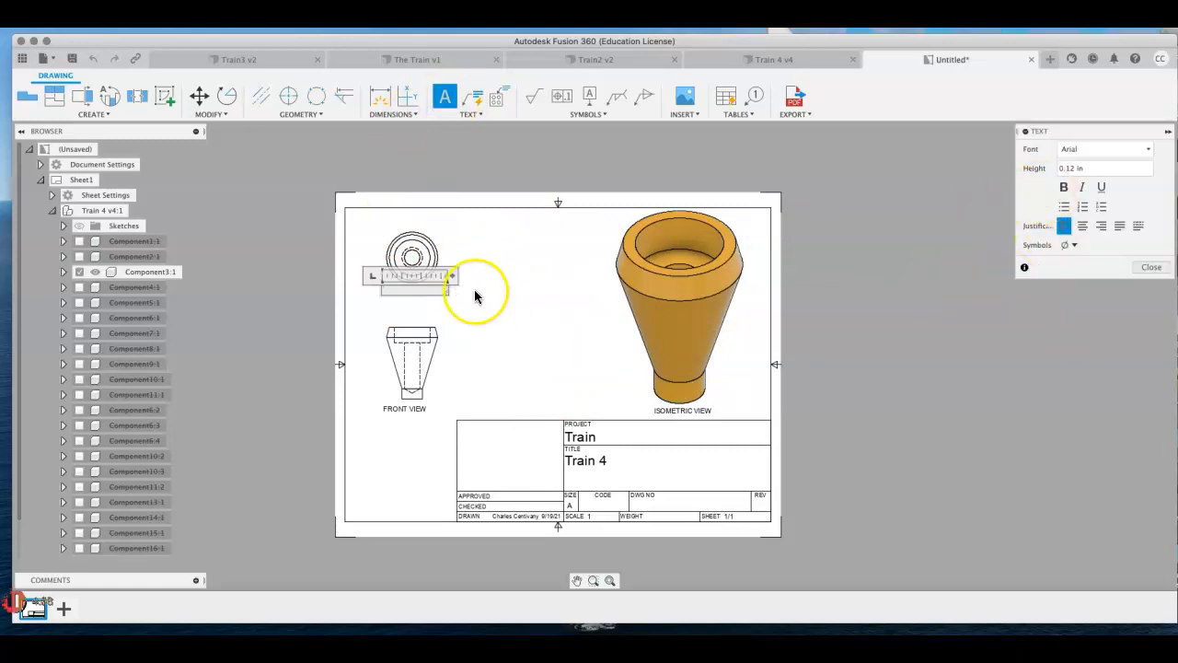
text(TOP)
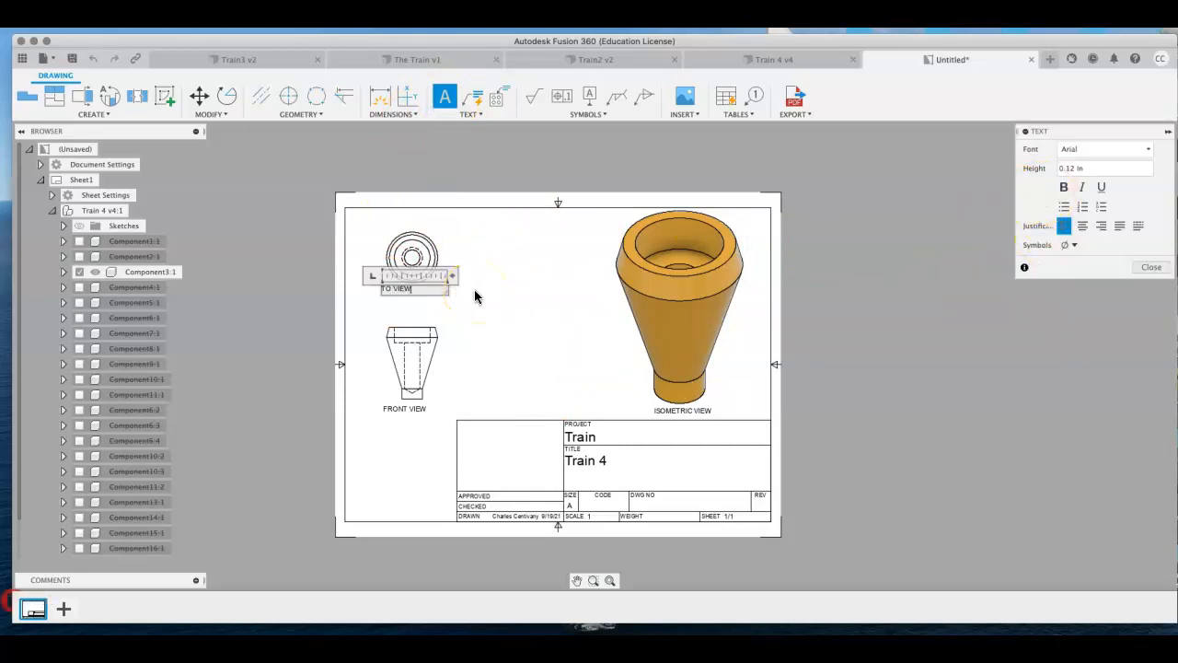
text( VIEW)
click(392, 289)
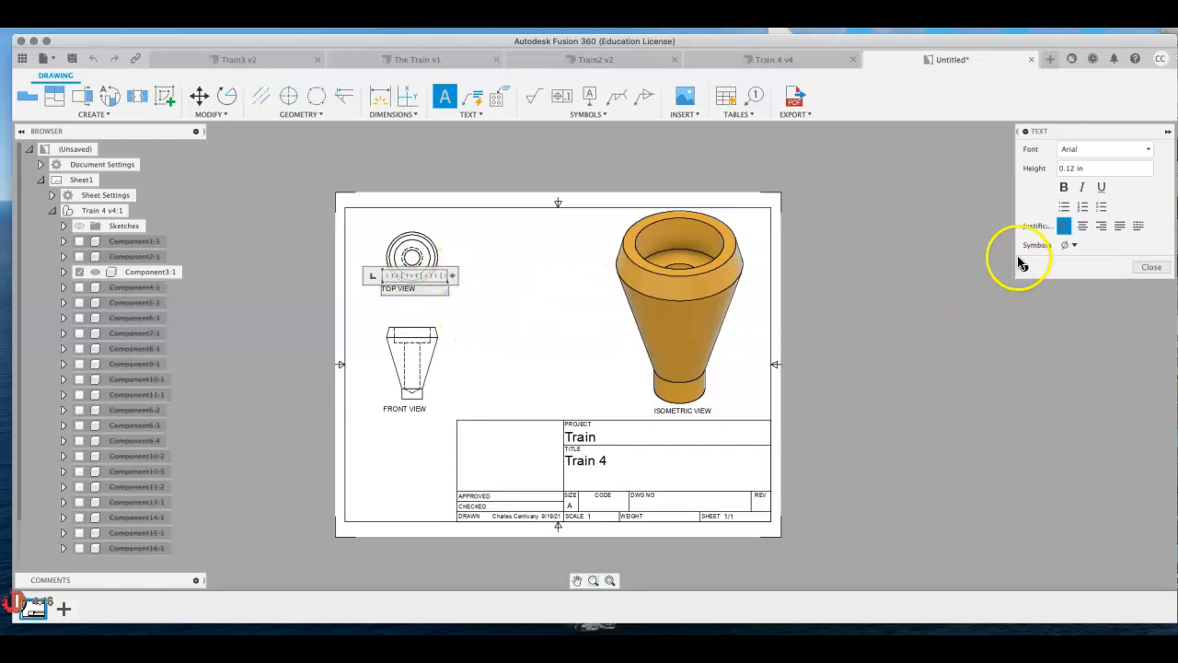
click(1083, 229)
Edit the "FRONT VIEW" label, keeping it centre-justified and widening its text box slightly
click(412, 411)
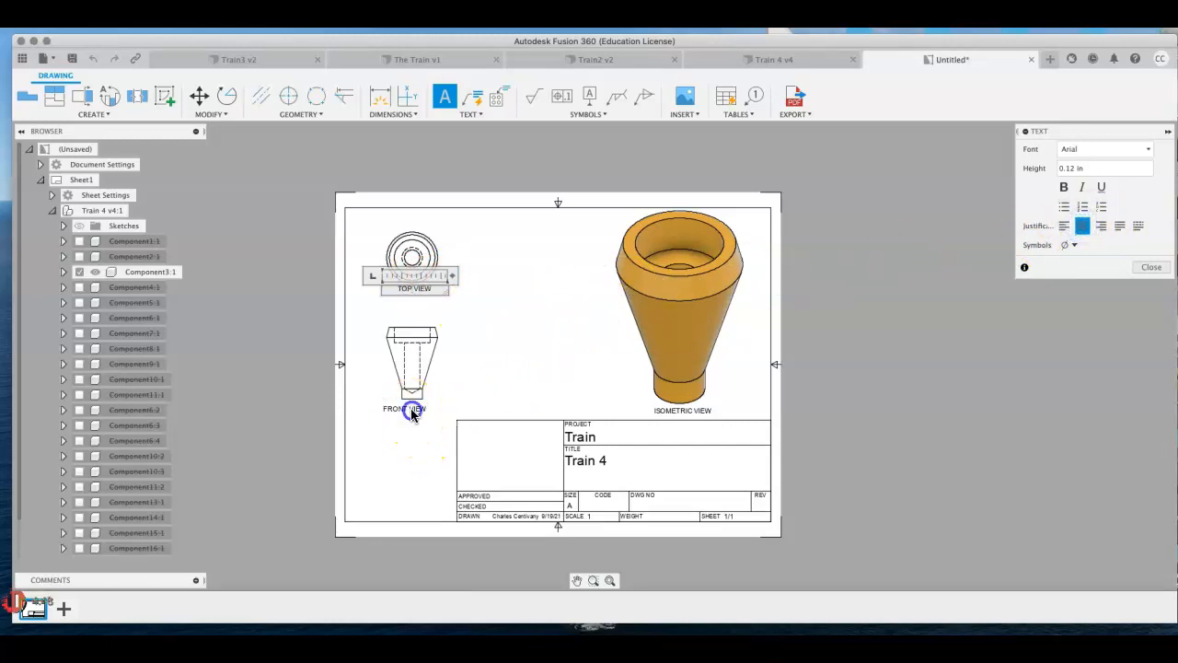
double_click(412, 408)
click(1082, 226)
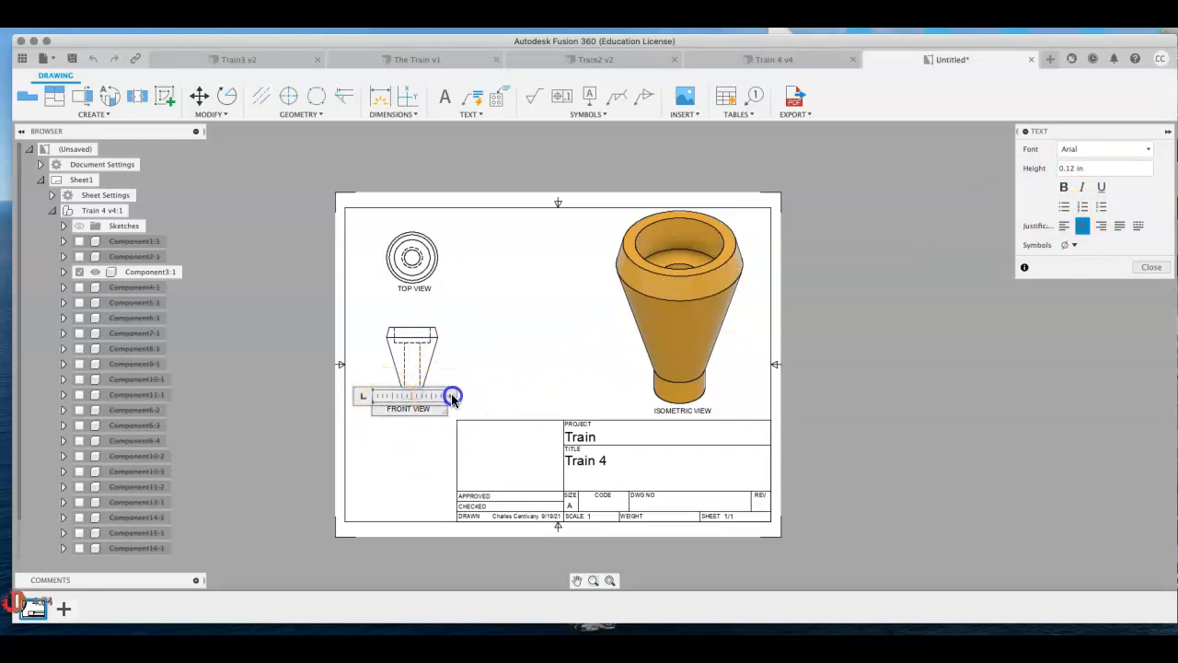
click(1152, 267)
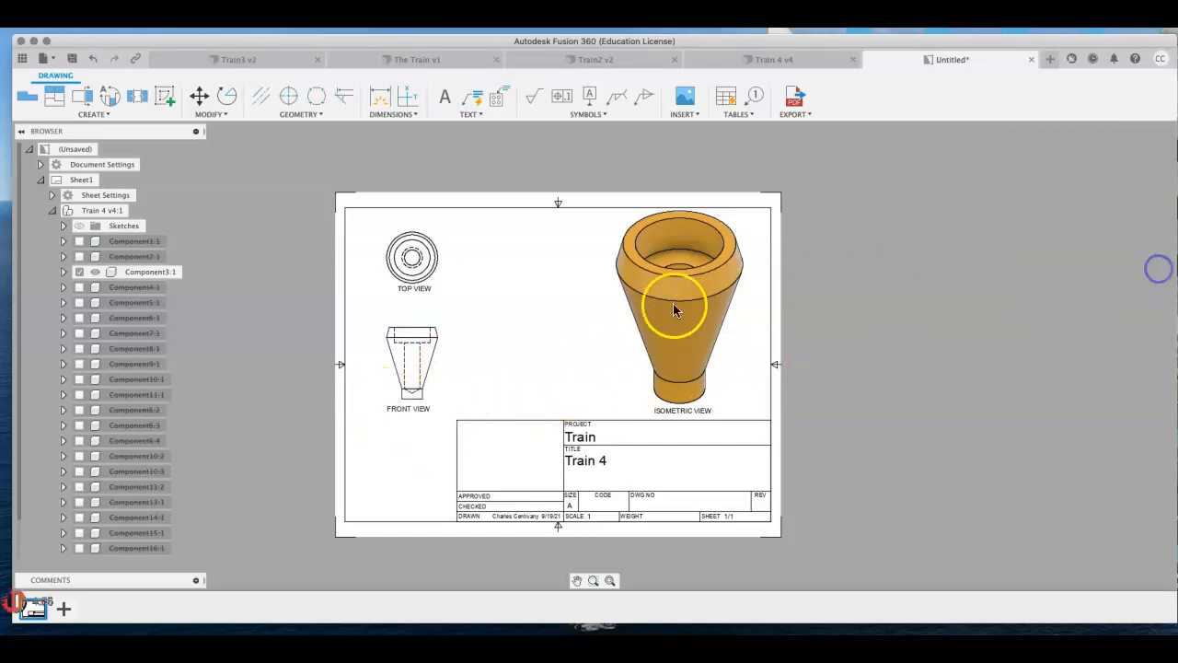
Move the "FRONT VIEW" label so it lines up centrally beneath the front view
click(390, 413)
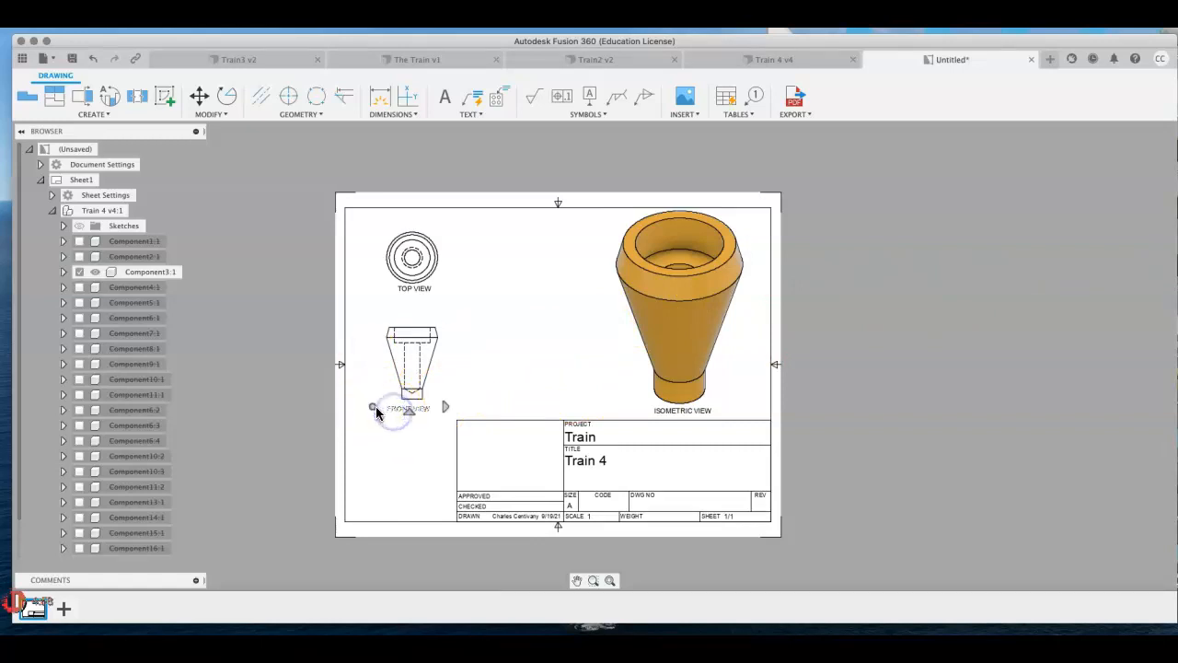
click(421, 448)
click(416, 406)
click(410, 463)
click(408, 347)
click(421, 395)
click(412, 359)
click(429, 401)
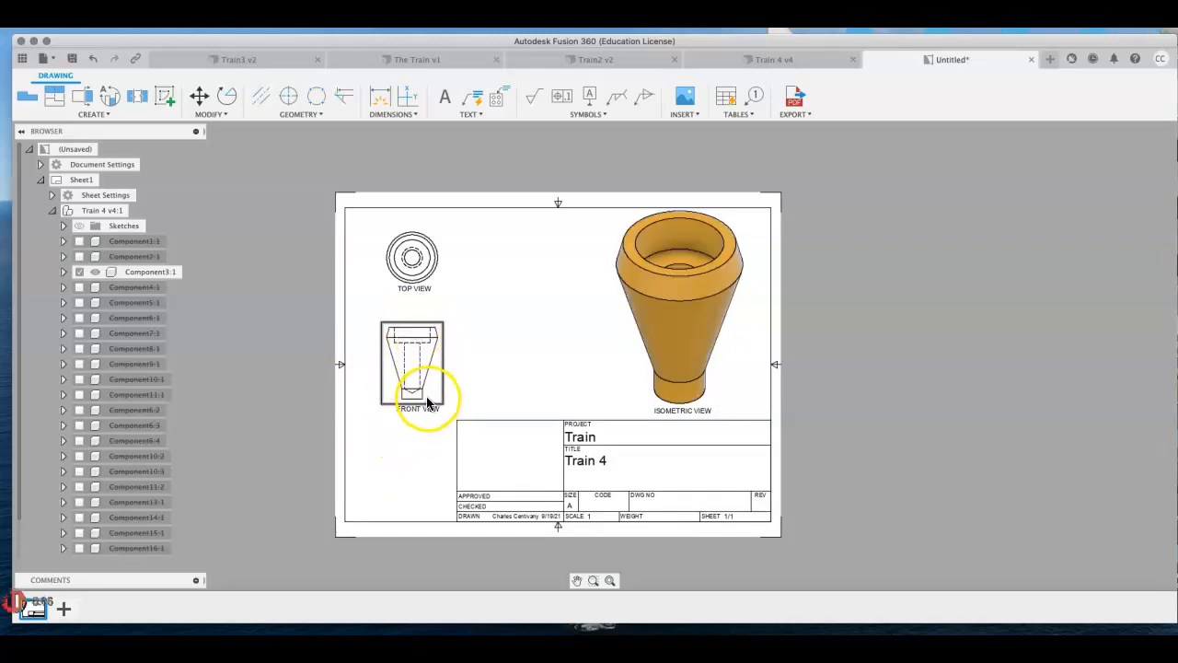
Dimension the smokestack's overall height in the front view, placing the dimension on the view's right side
click(376, 95)
click(417, 396)
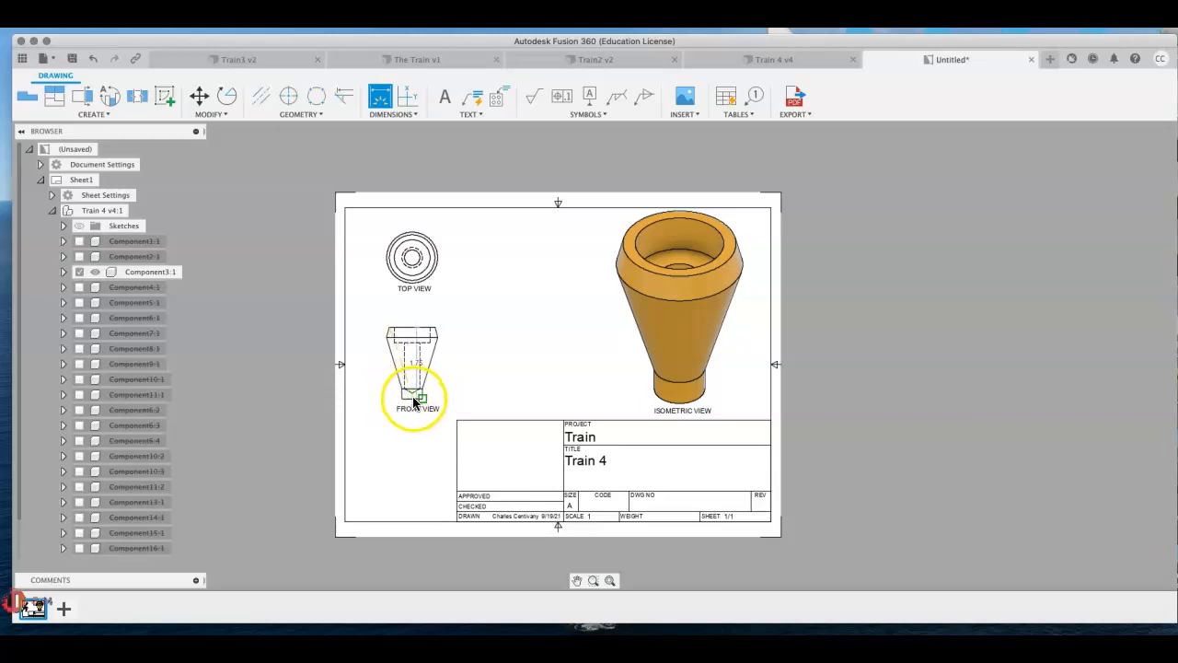
click(380, 95)
click(420, 401)
scroll(412, 393, down, 1)
scroll(411, 394, up, 6)
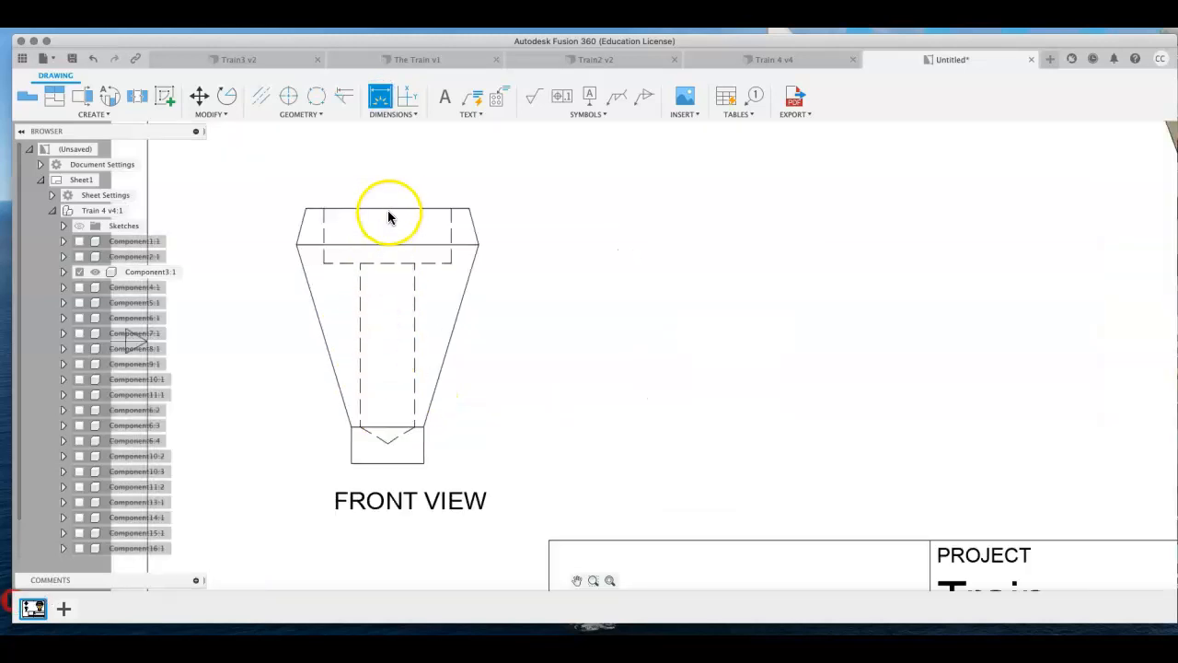
click(390, 209)
click(412, 464)
click(634, 444)
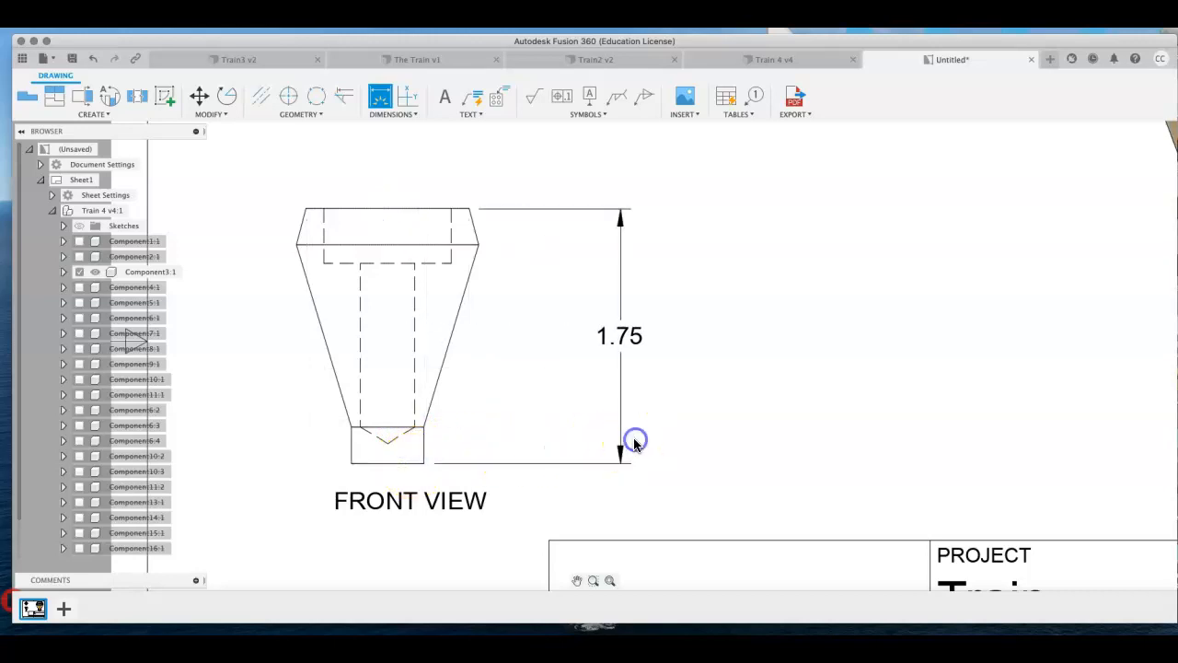
Dimension the front view's heights from the base to the widest edge and from the base to the neck's top edge
click(411, 246)
click(413, 465)
click(572, 415)
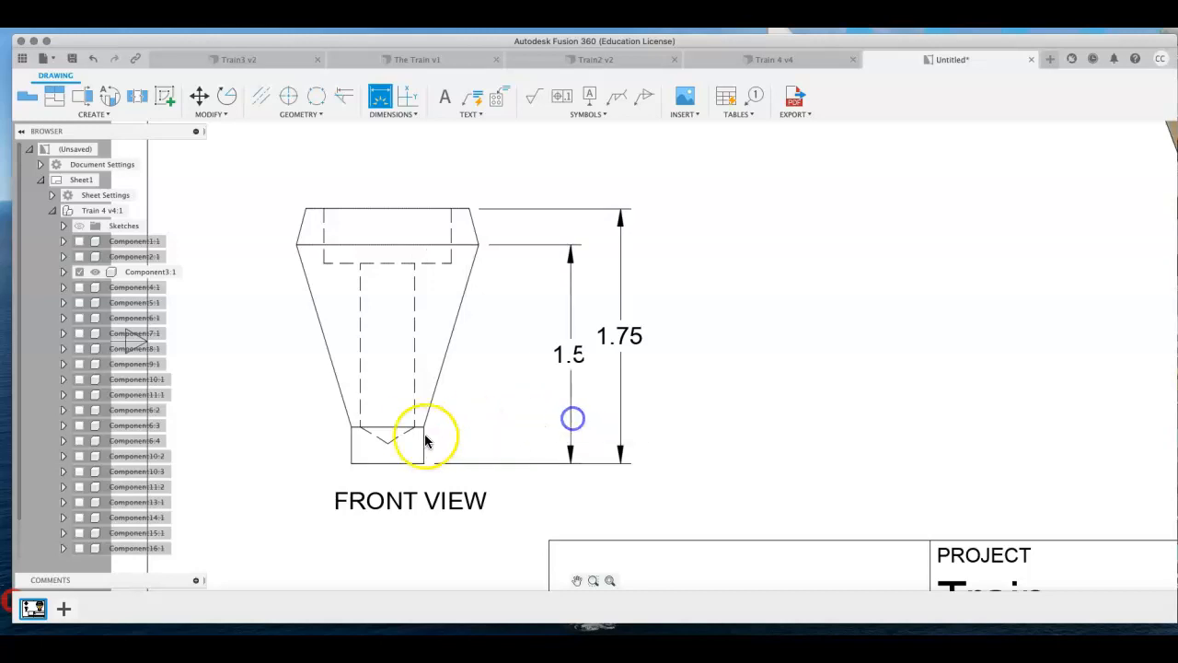
click(411, 429)
click(414, 463)
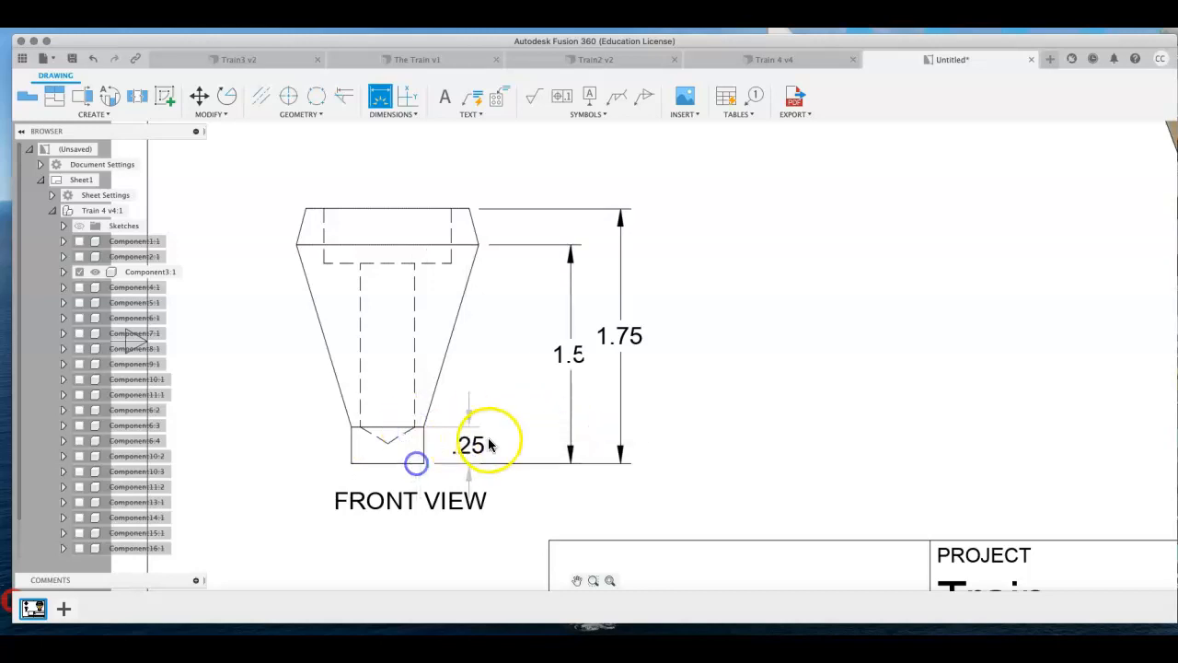
click(473, 443)
Dimension the diameter of the outermost circle in the top view, placing the text above and to the right of it
scroll(473, 443, down, 5)
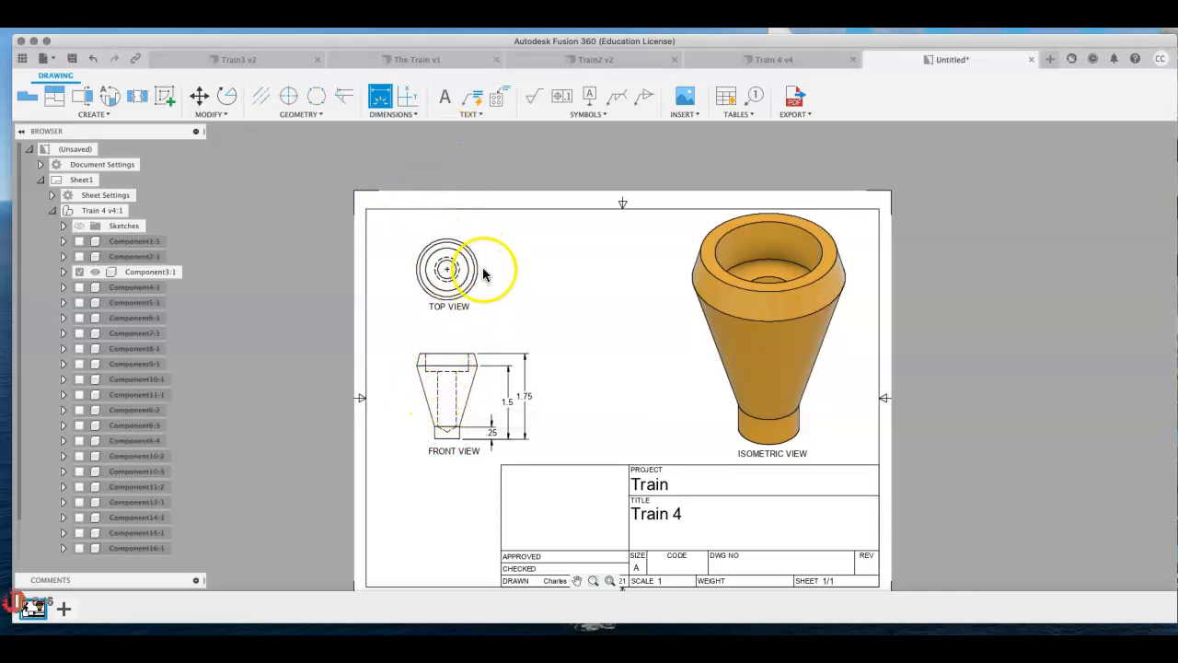
scroll(481, 269, up, 5)
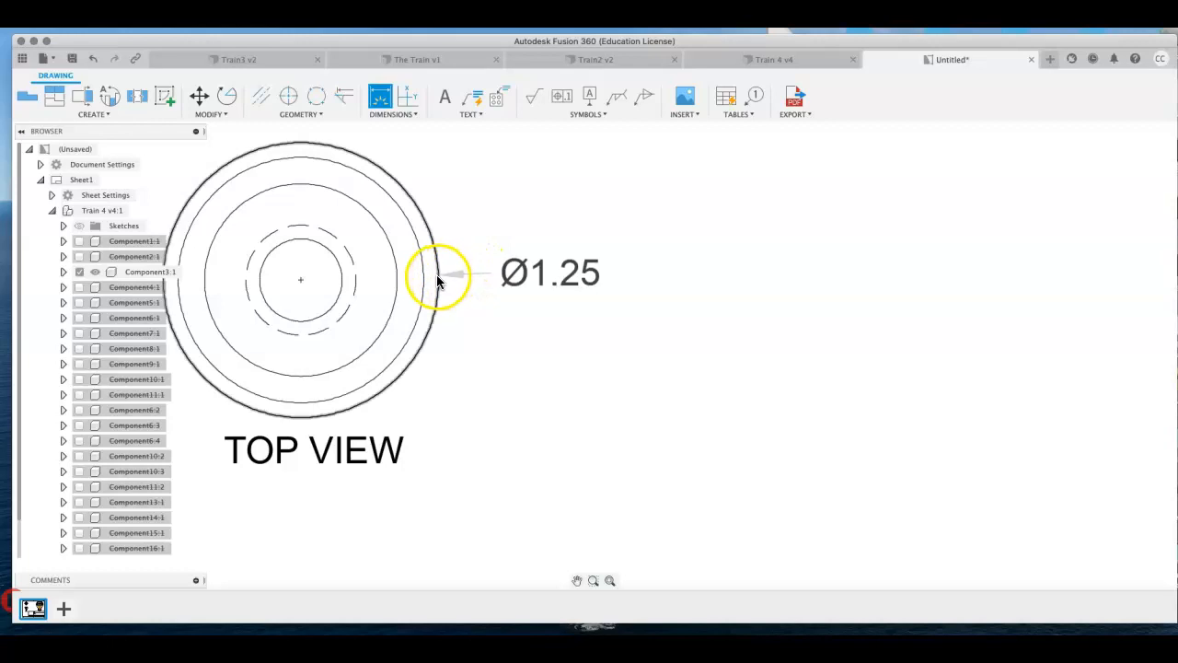
click(439, 279)
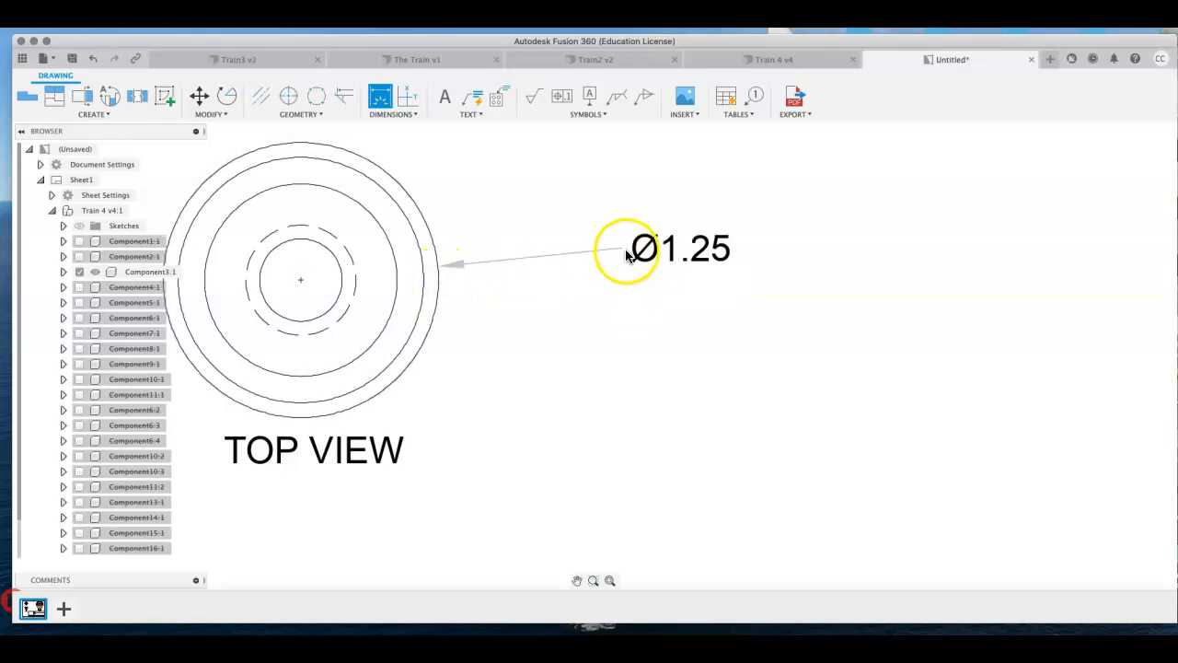
scroll(623, 249, up, 3)
scroll(618, 252, down, 10)
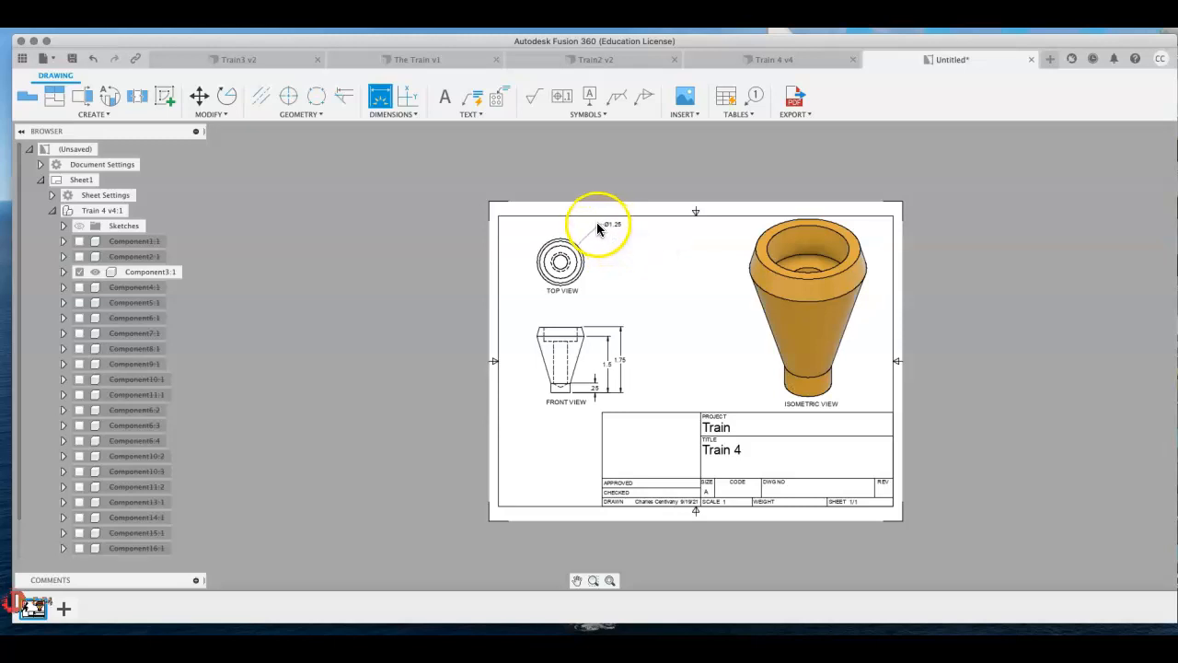
click(596, 224)
Dimension the diameter of the second-largest circle in the top view, placing its text just below the outer diameter dimension
scroll(599, 267, up, 5)
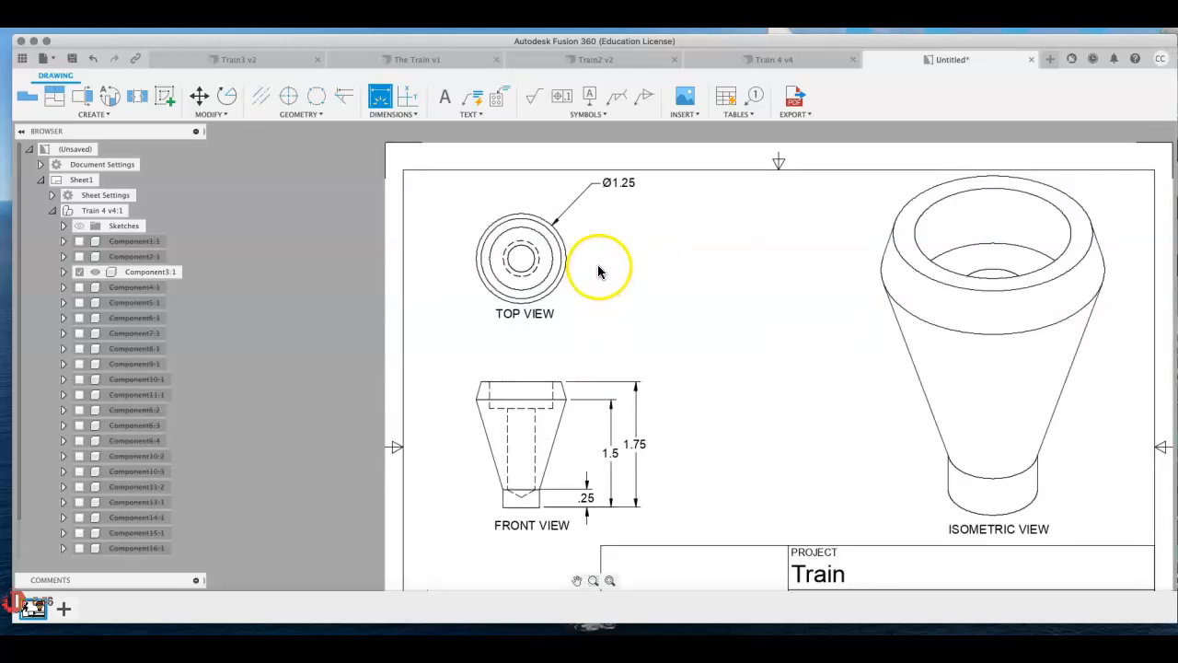
scroll(578, 259, down, 5)
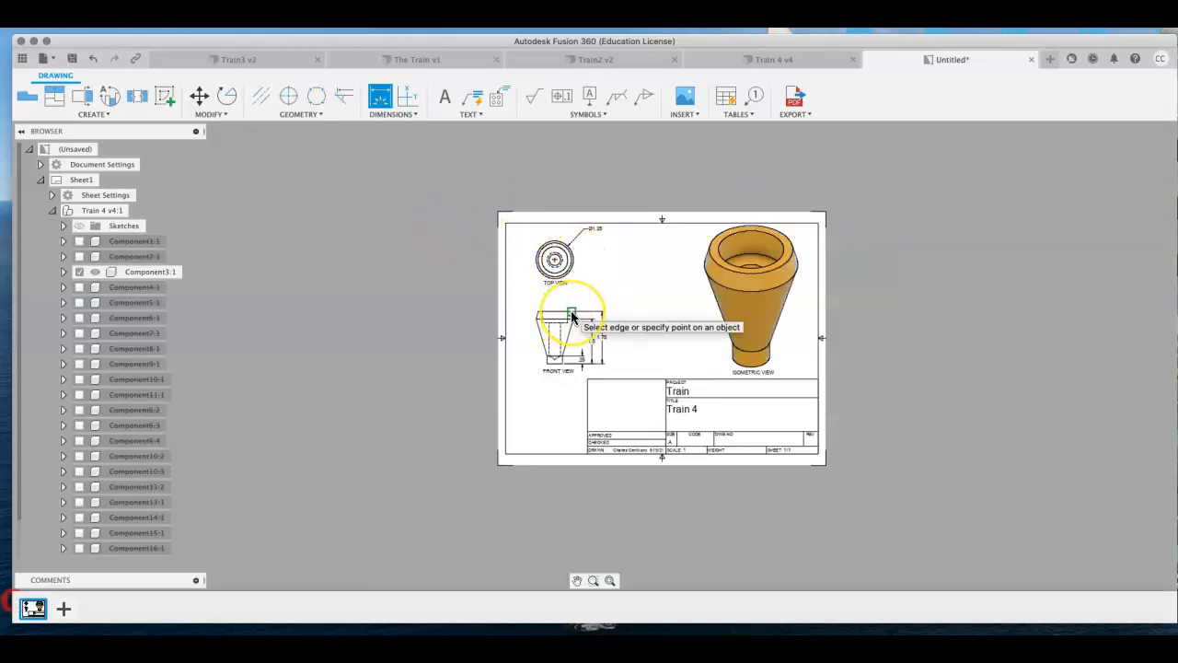
scroll(568, 268, up, 5)
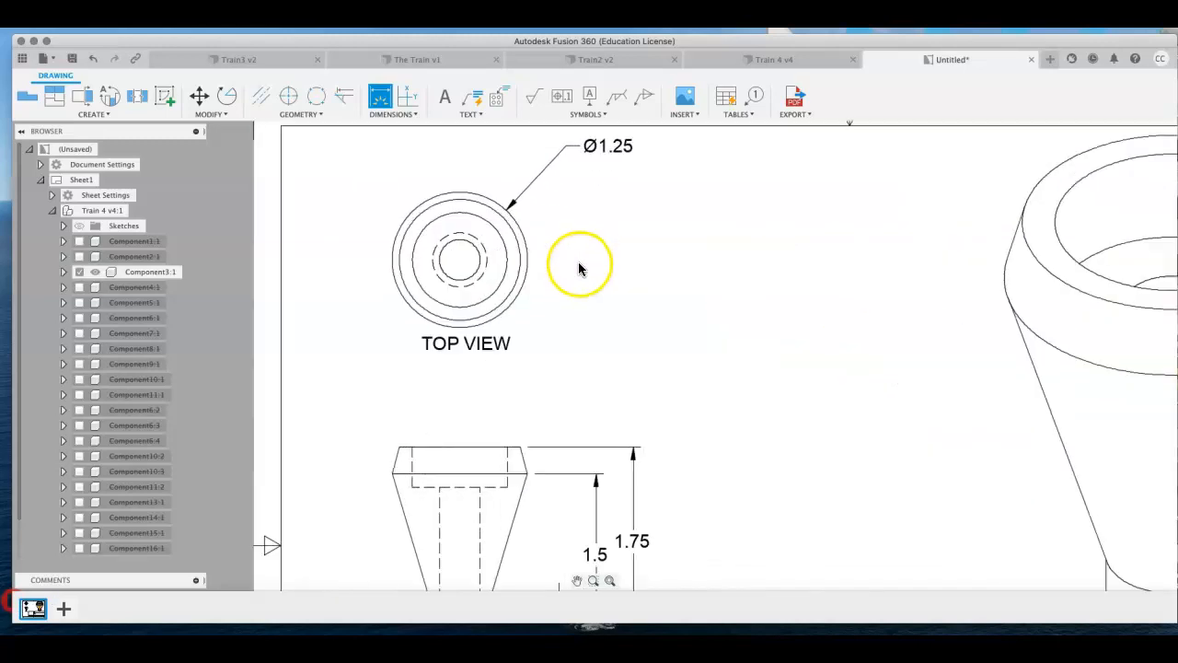
click(497, 298)
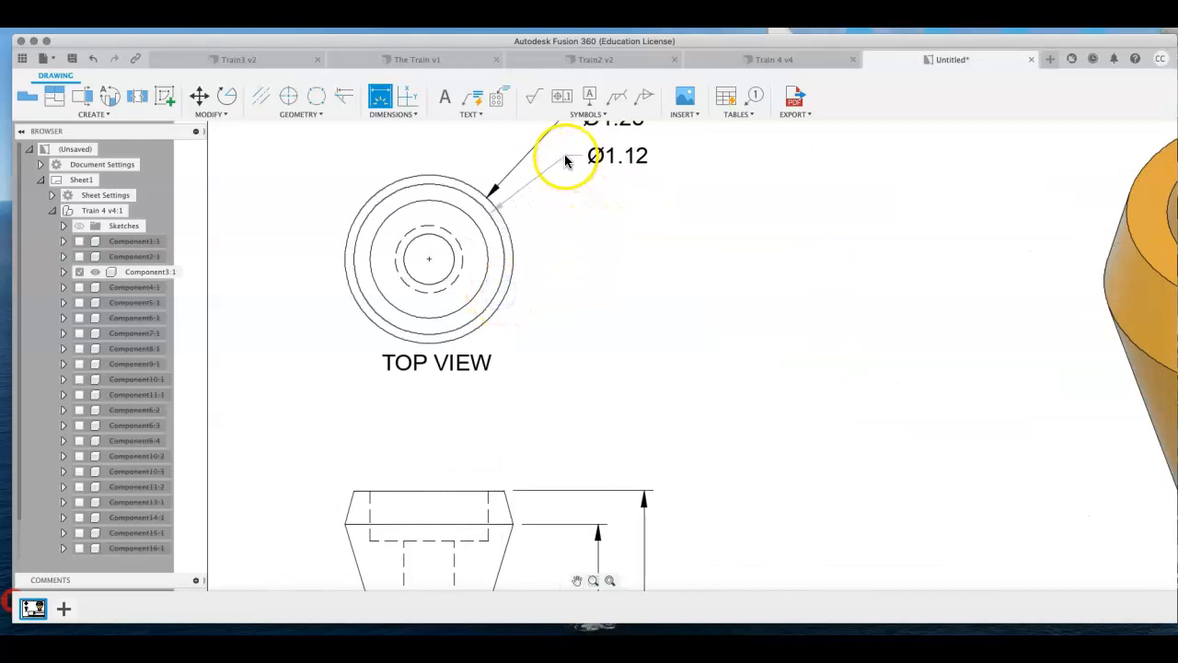
click(565, 157)
scroll(578, 267, up, 2)
scroll(578, 267, down, 8)
scroll(578, 266, up, 3)
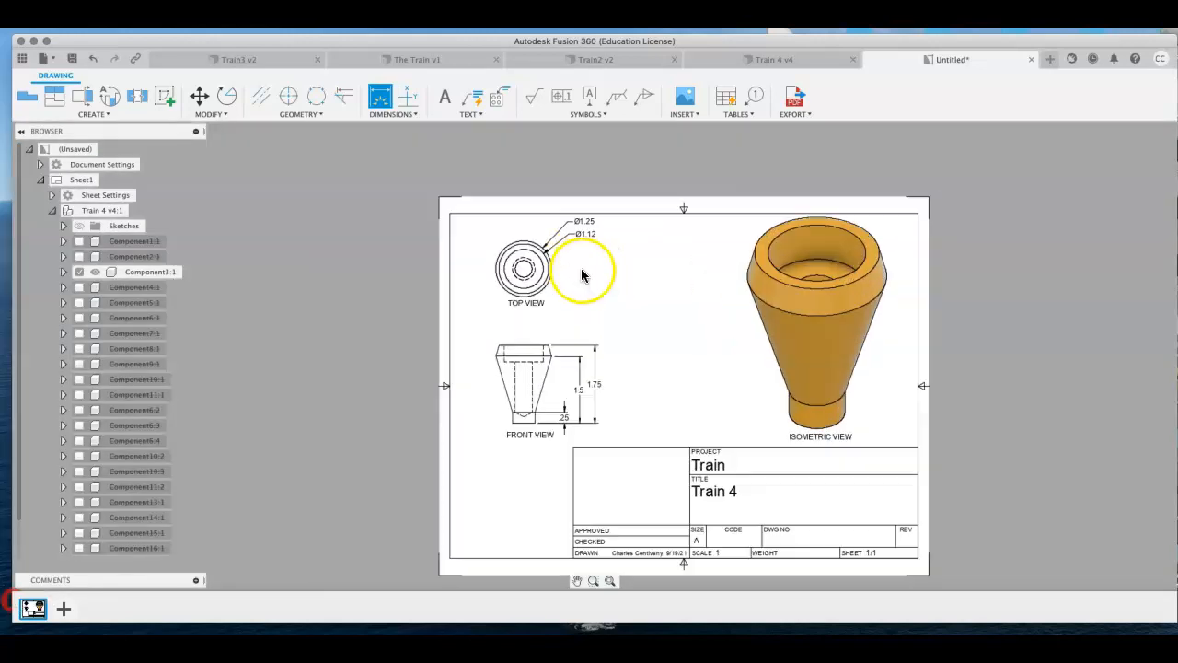
click(532, 267)
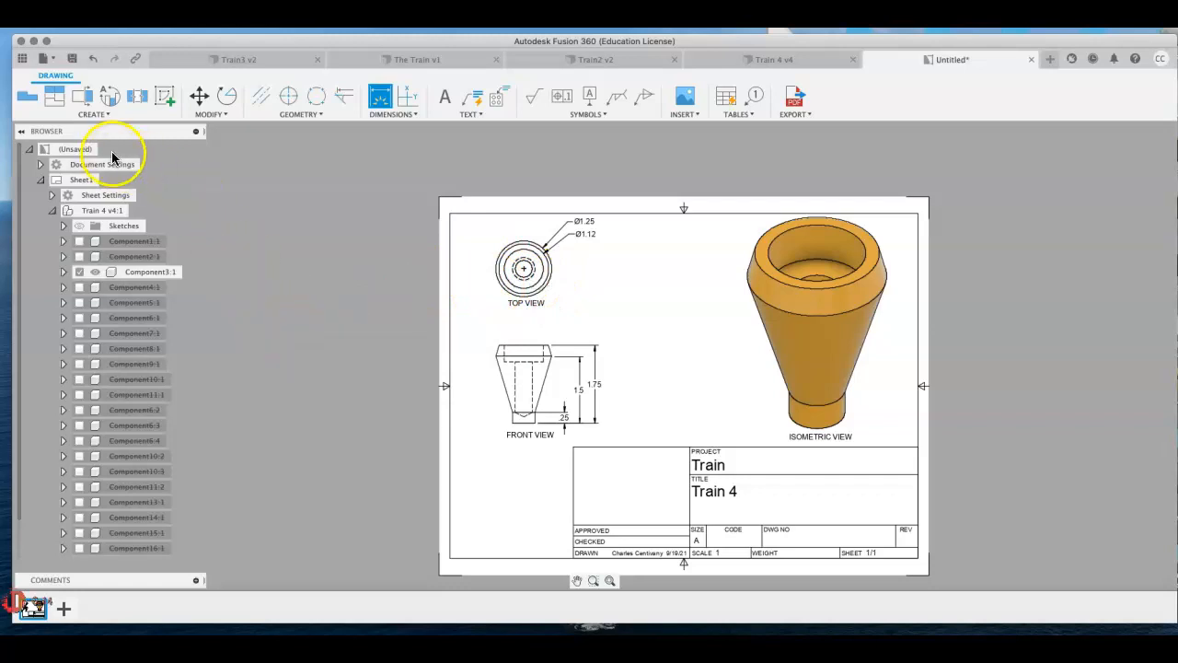
click(405, 116)
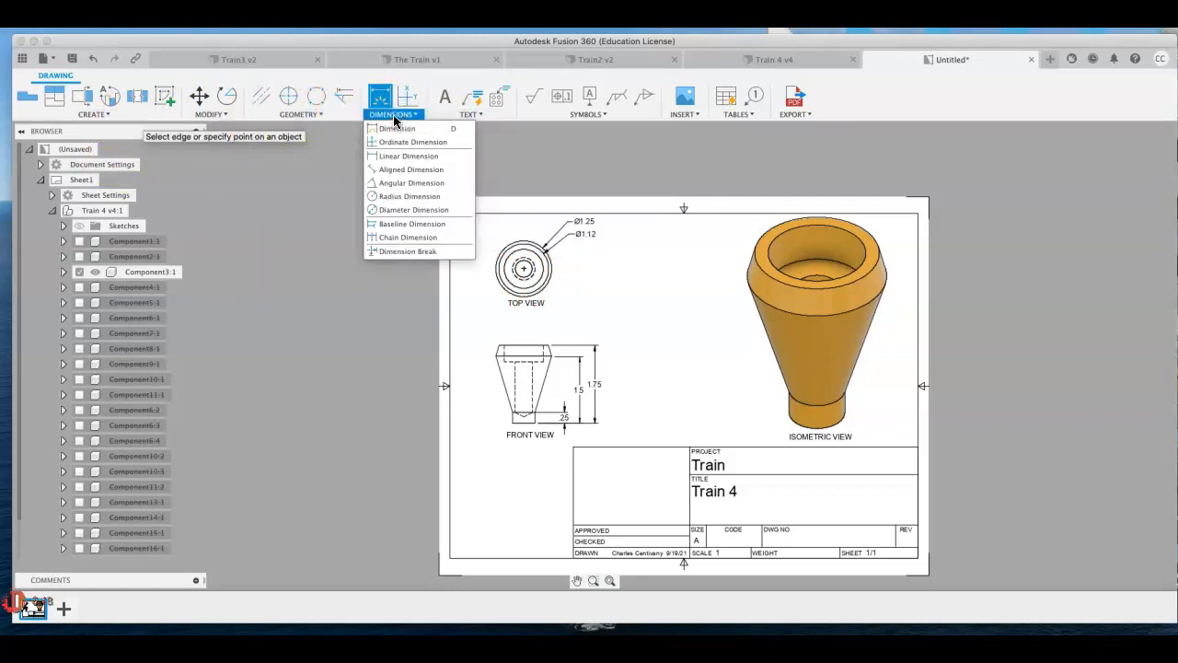
click(393, 116)
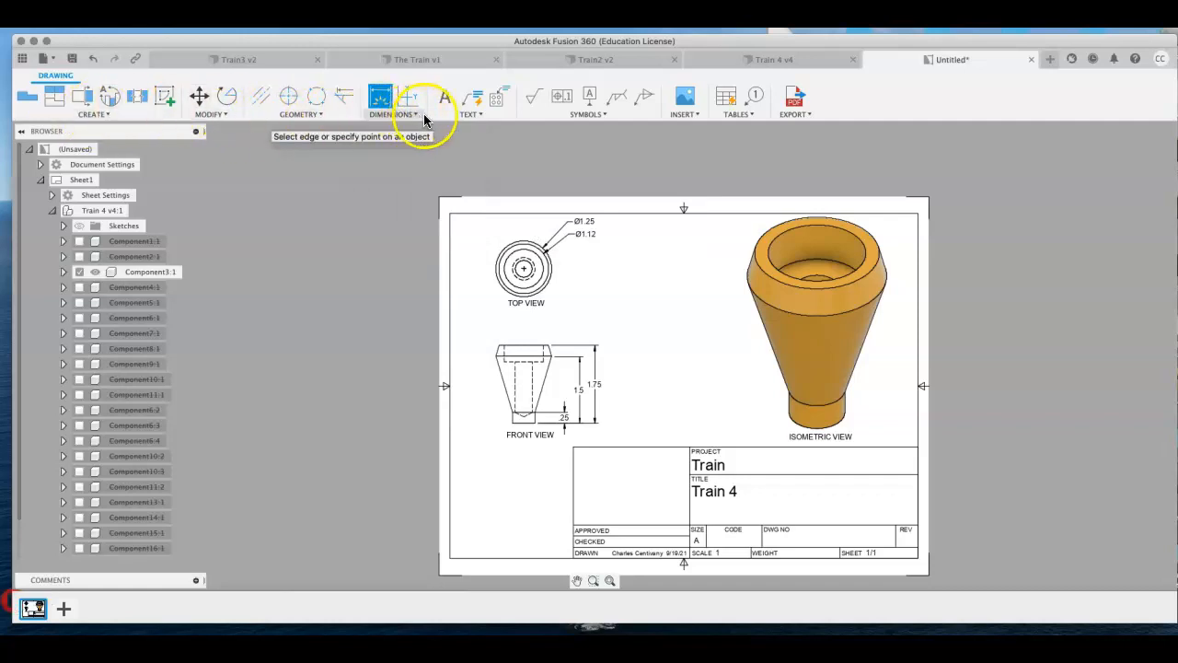
Add a hole and thread note to the counterbore circle in the top view, placing its text below and to the right of the circle
click(452, 116)
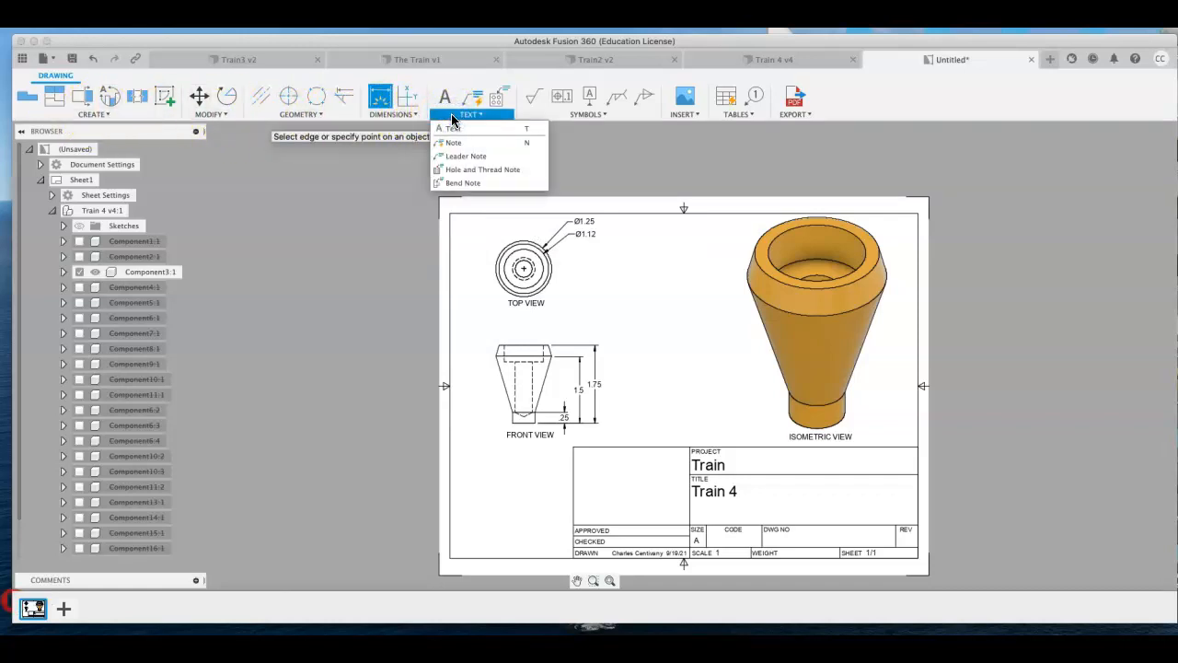
click(462, 171)
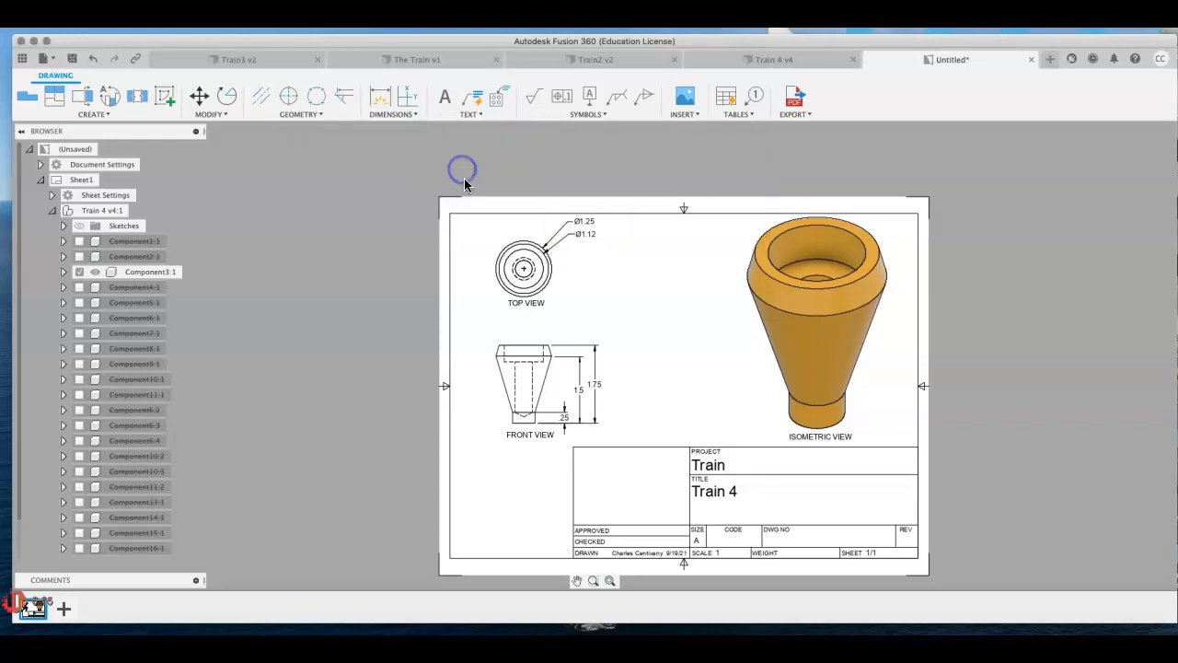
click(541, 285)
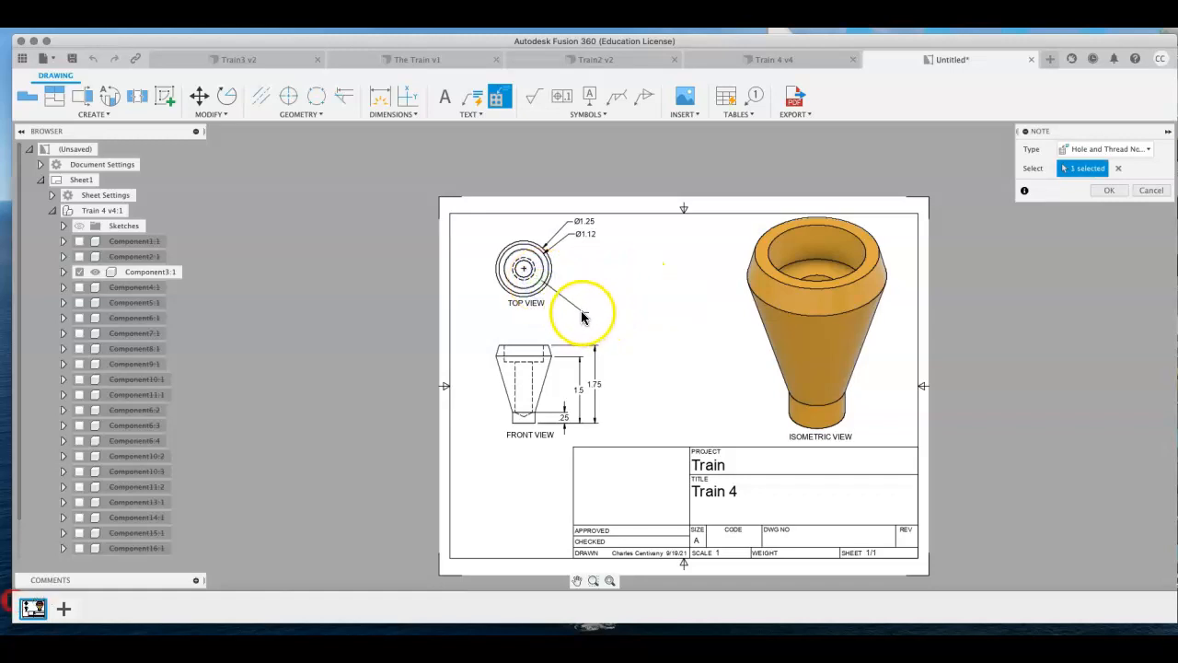
click(578, 311)
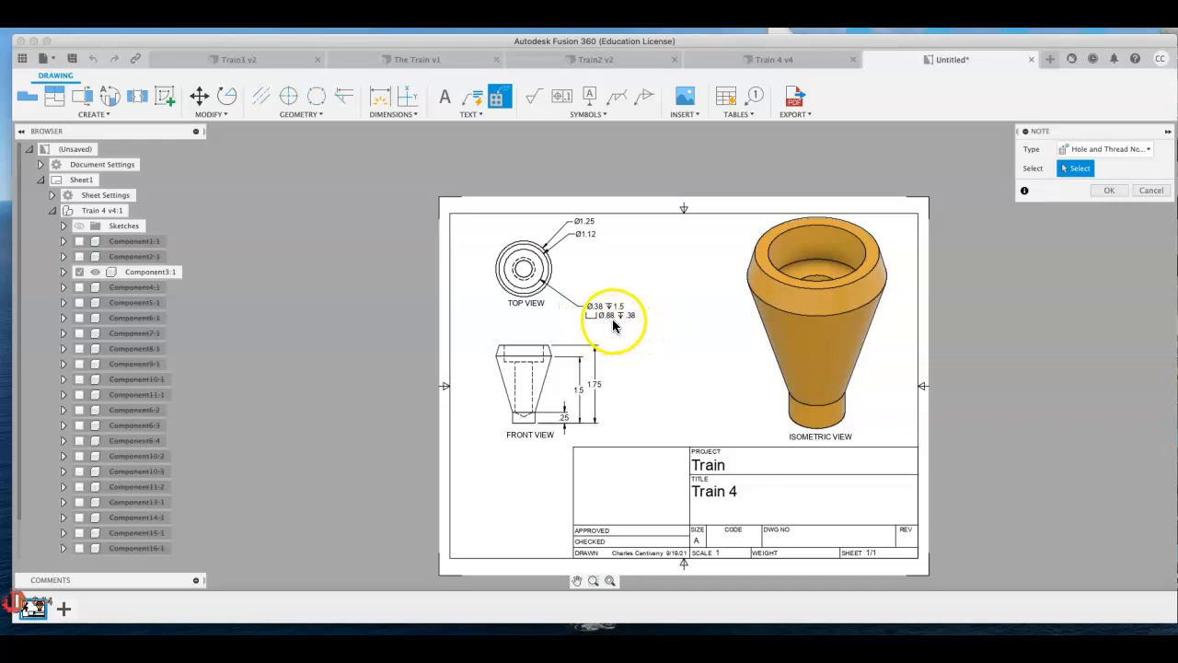
scroll(613, 319, up, 5)
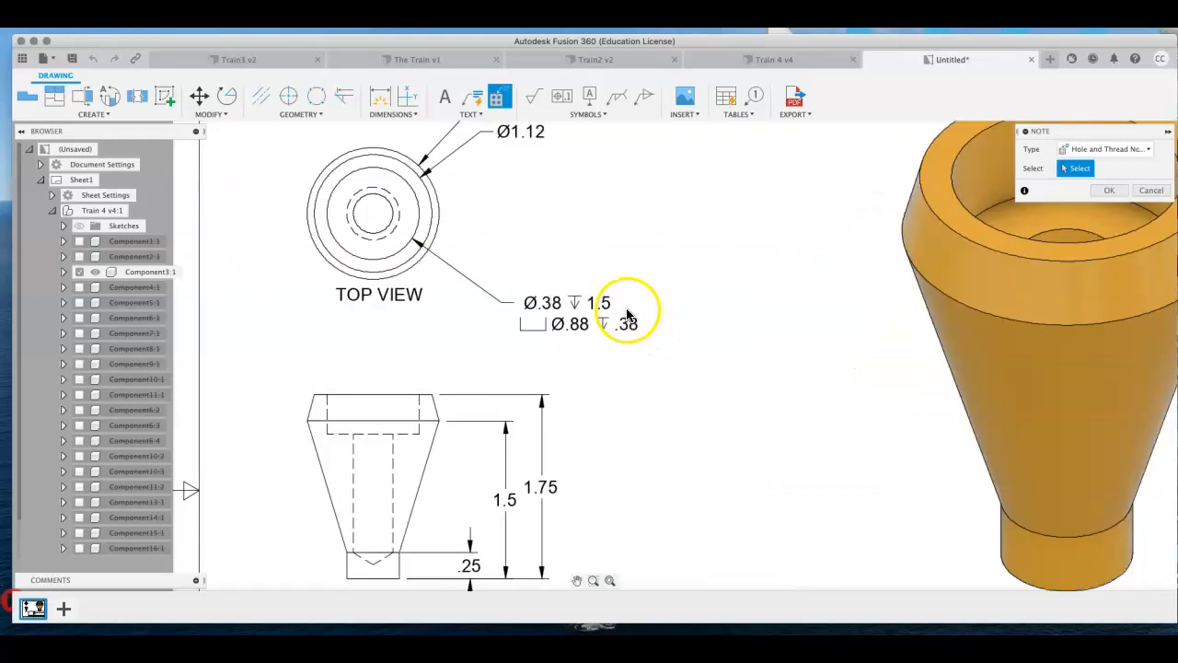
scroll(625, 316, down, 4)
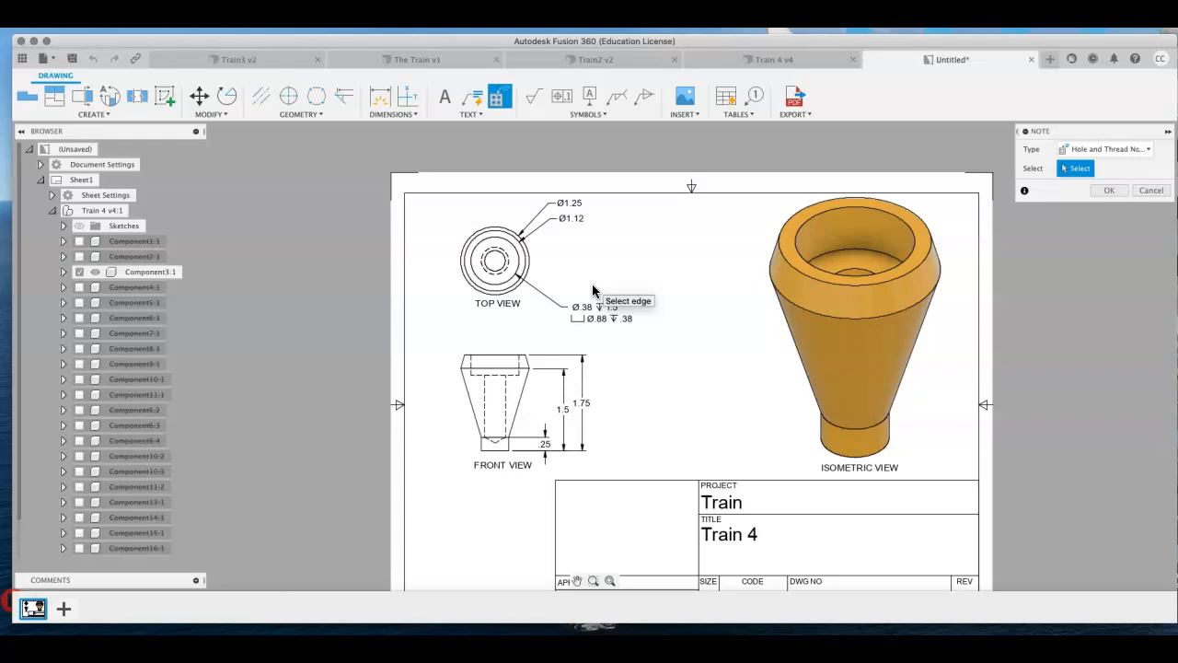
click(659, 387)
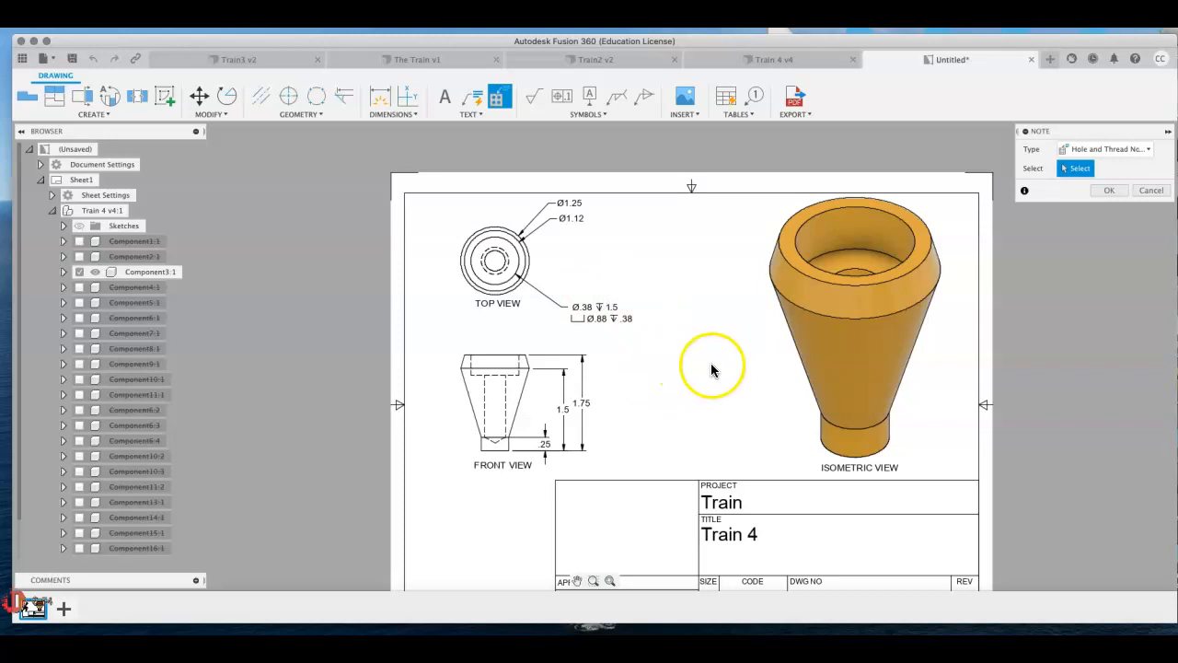
click(1108, 191)
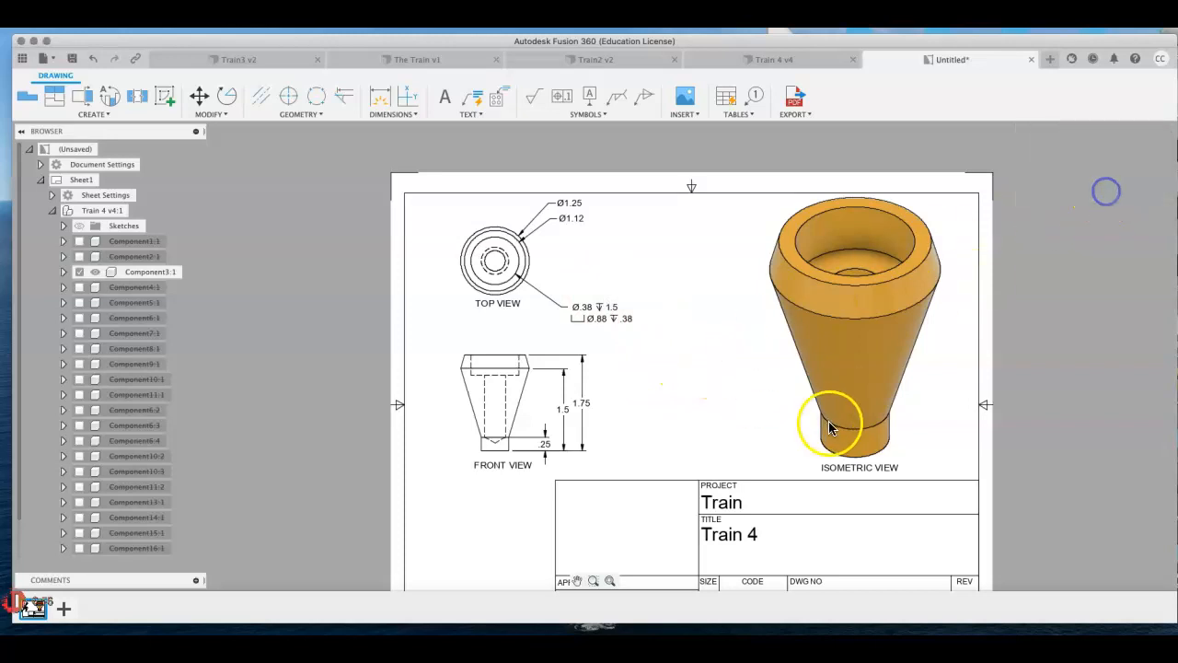
Change the title in the title block to SMOKESTACK and finish editing the title block properties
scroll(810, 460, down, 5)
scroll(797, 497, up, 4)
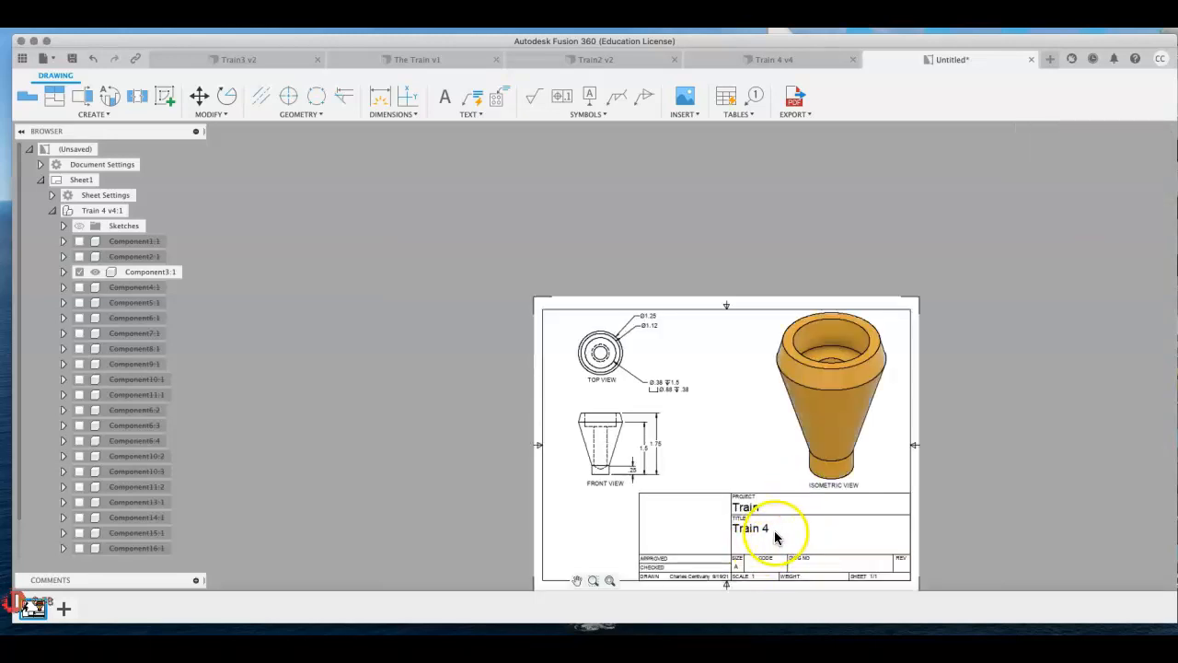
scroll(775, 538, up, 5)
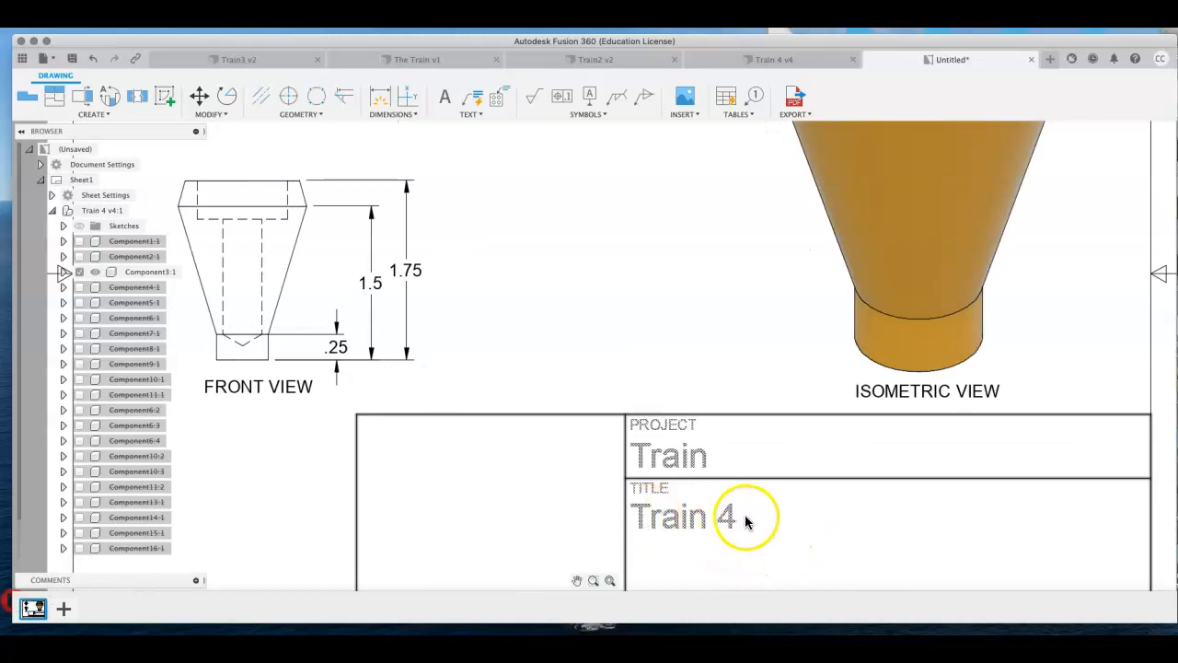
scroll(745, 522, down, 4)
double_click(742, 518)
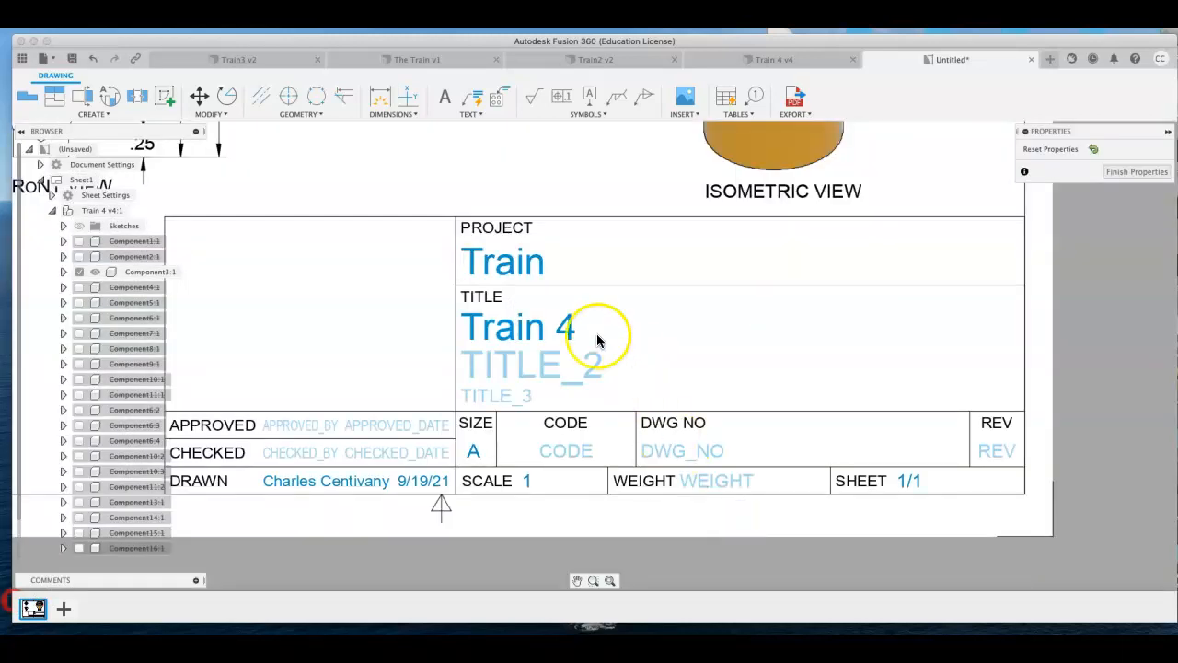
double_click(559, 318)
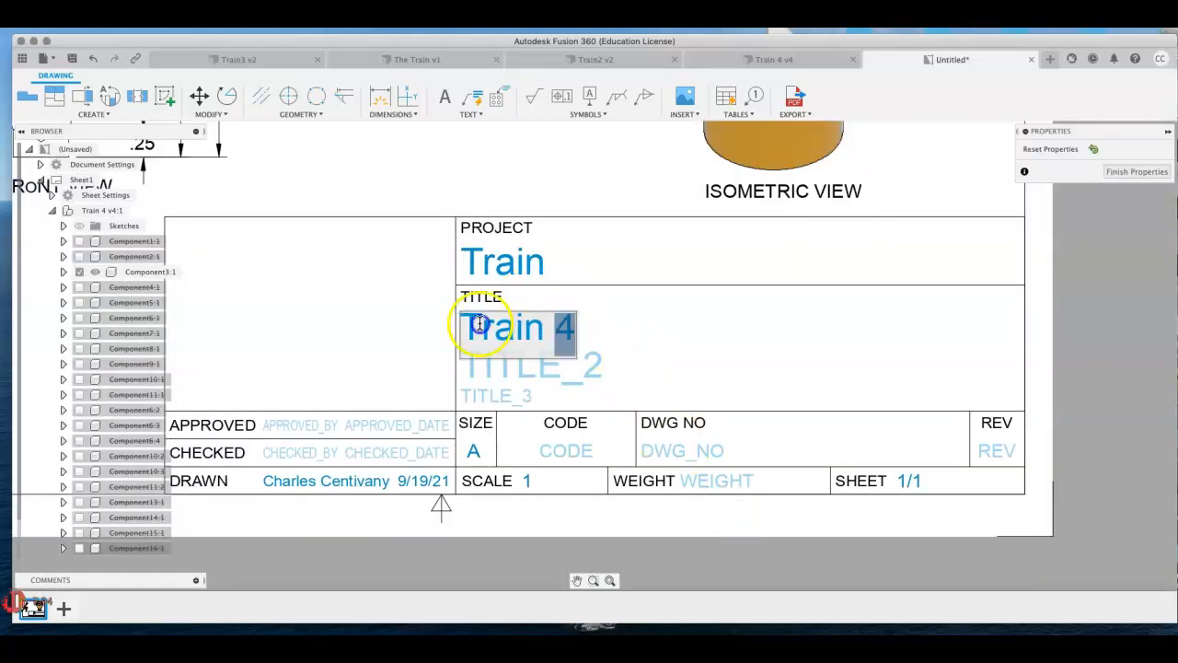
drag(479, 324, 442, 317)
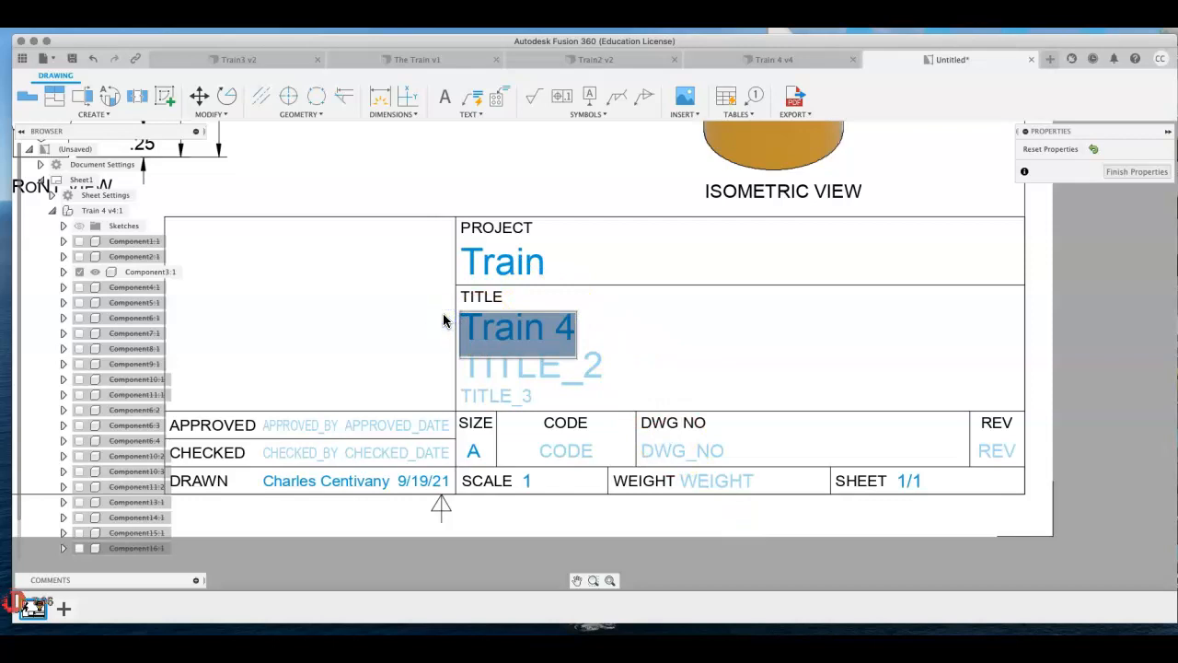
text(SMOKES)
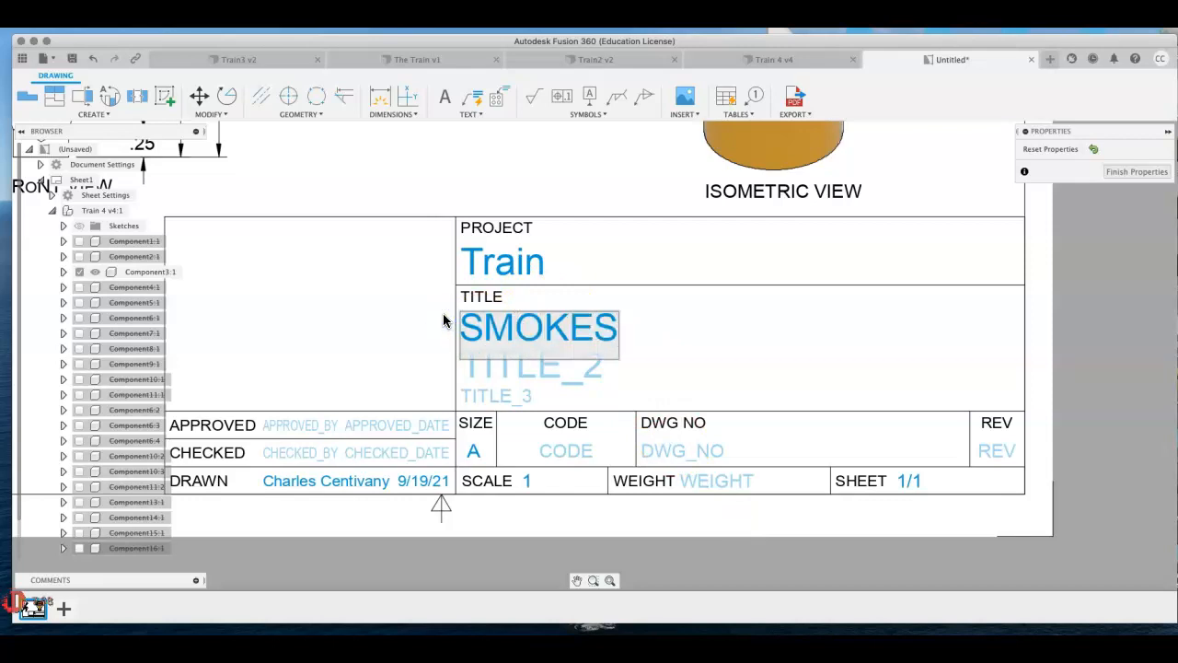
text(TEACK)
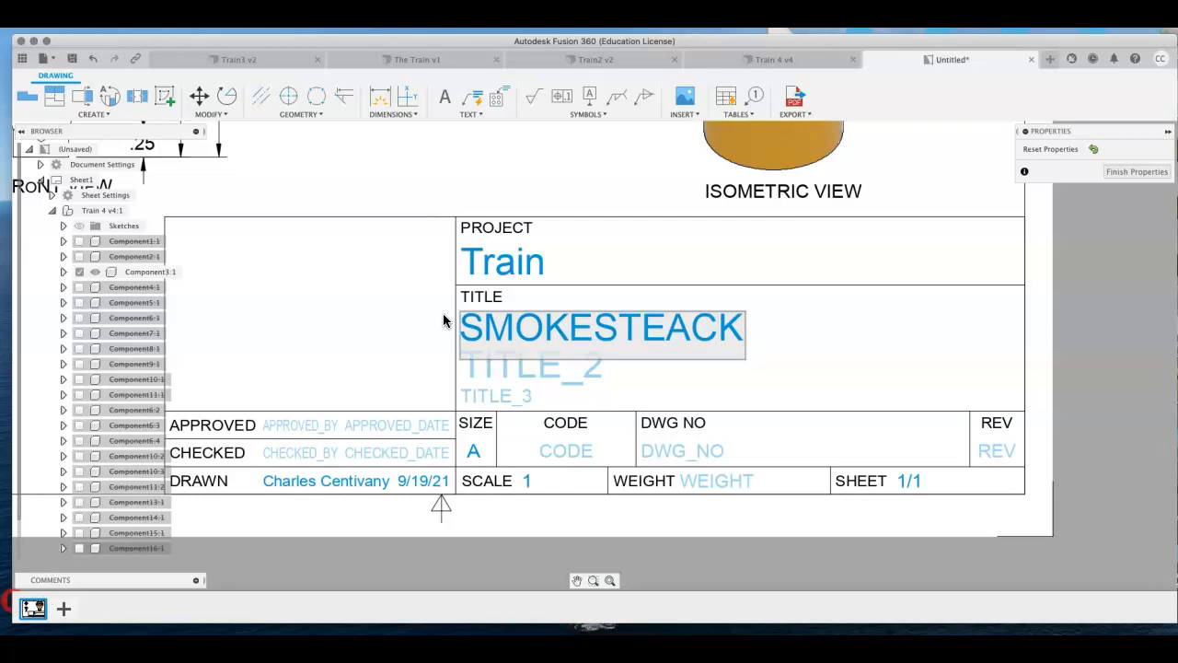
key(BackSpace)
key(BackSpace)
key(BackSpace)
key(BackSpace)
text(ACK)
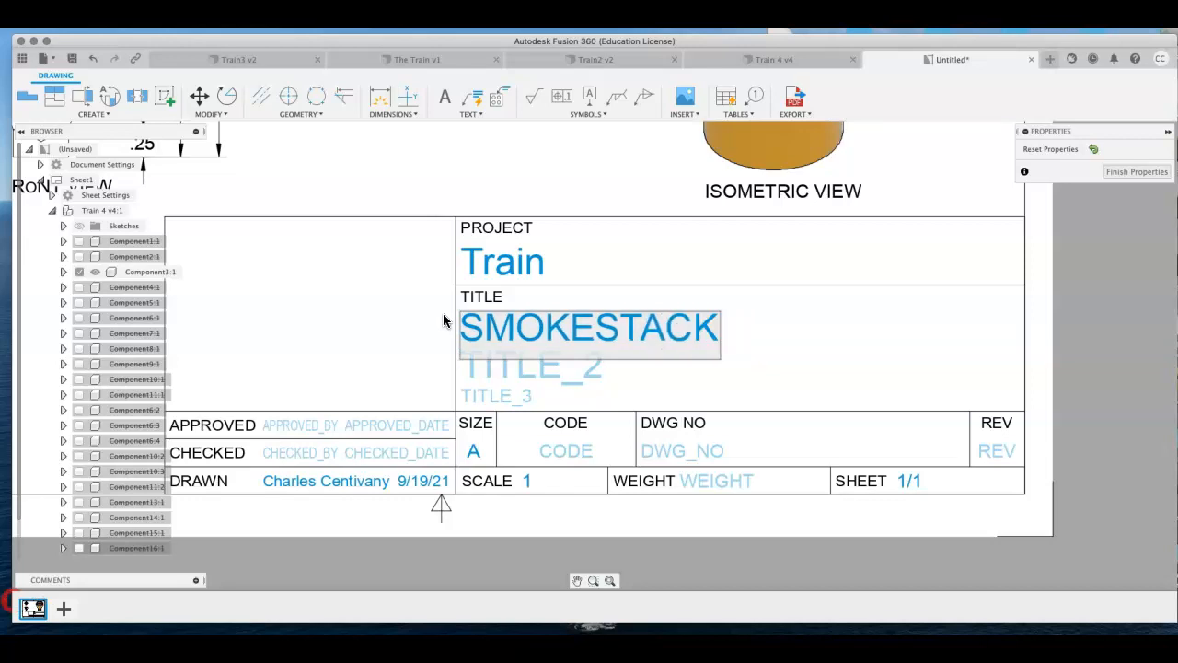
click(443, 317)
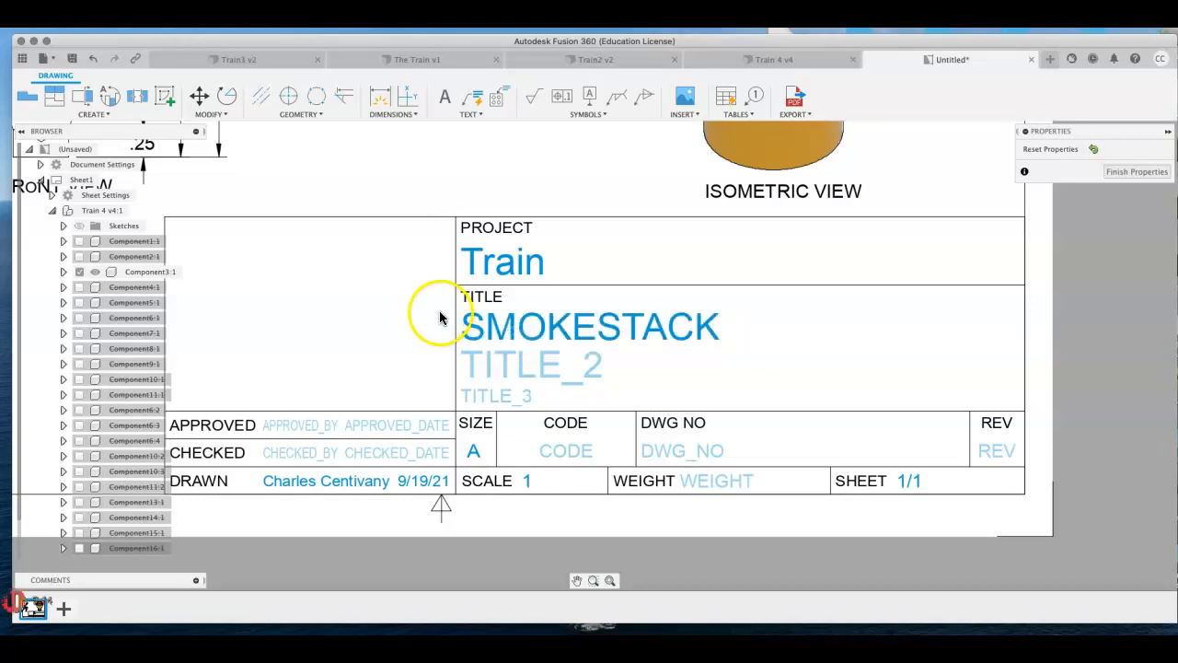
scroll(535, 276, down, 5)
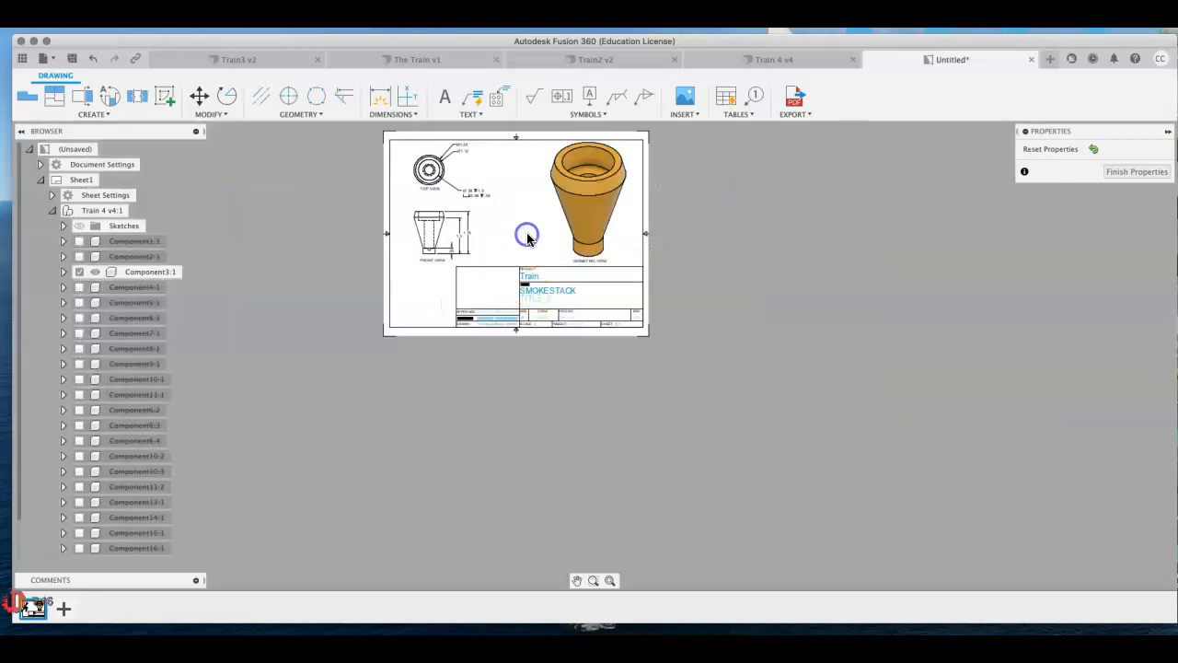
click(1132, 172)
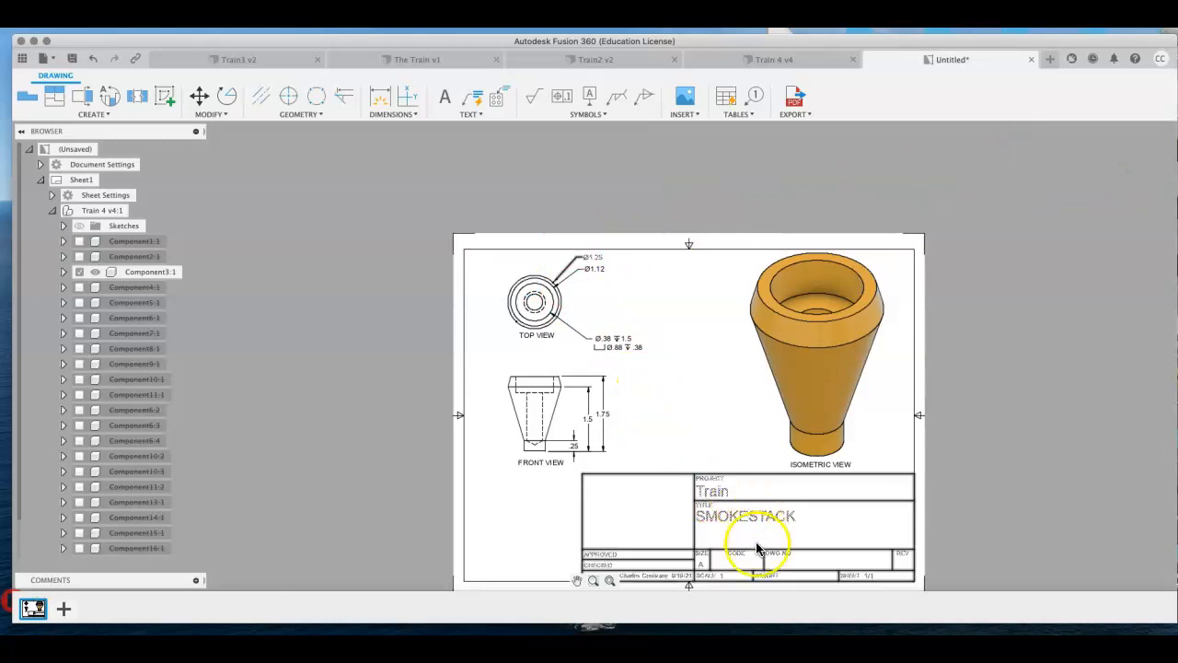
Examine the title block entries and the overall layout of the drawing sheet
scroll(663, 568, up, 5)
scroll(644, 543, down, 8)
scroll(644, 505, up, 4)
scroll(627, 508, up, 5)
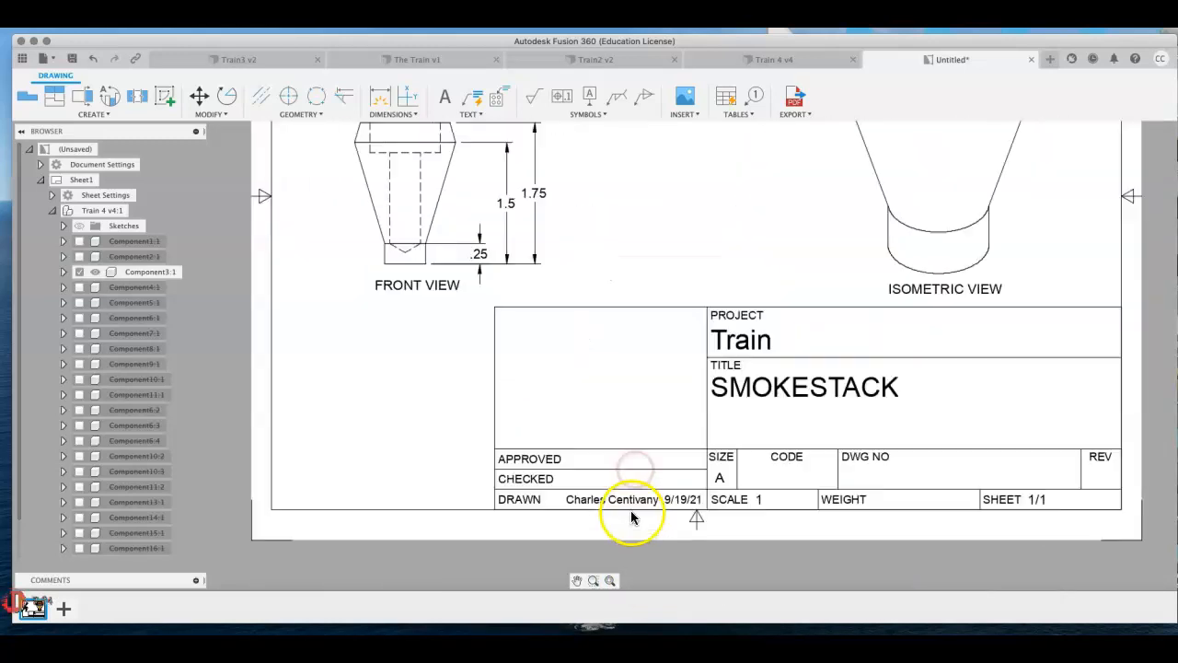
scroll(629, 514, down, 4)
scroll(686, 508, down, 5)
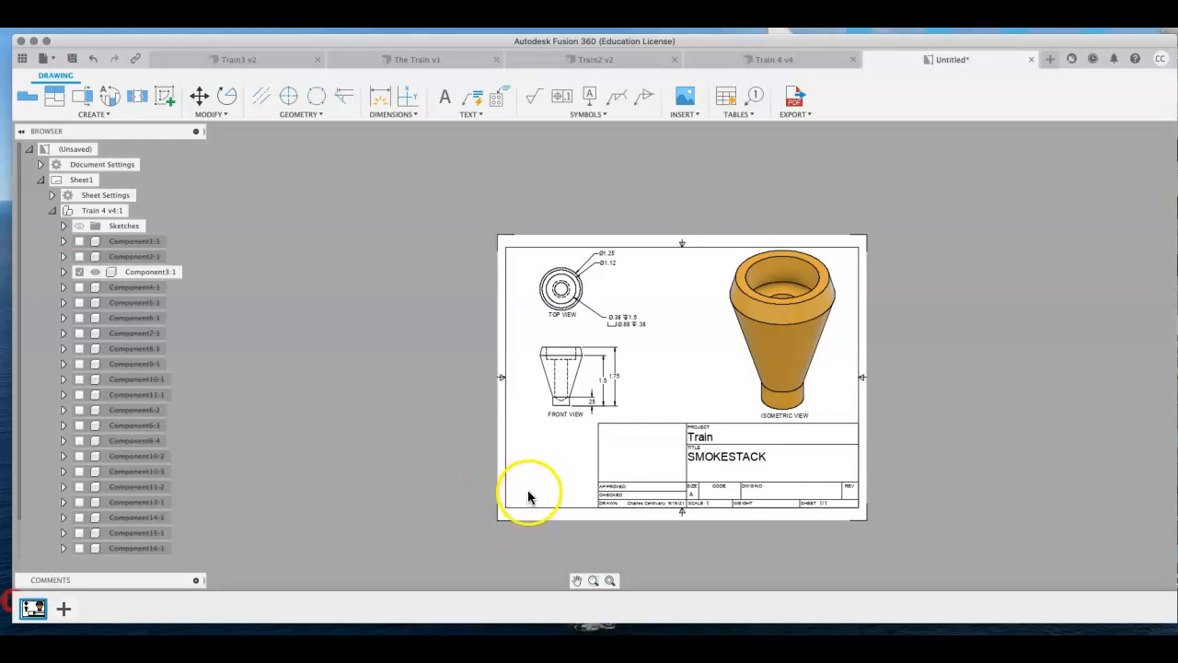
scroll(576, 467, up, 3)
scroll(579, 469, down, 2)
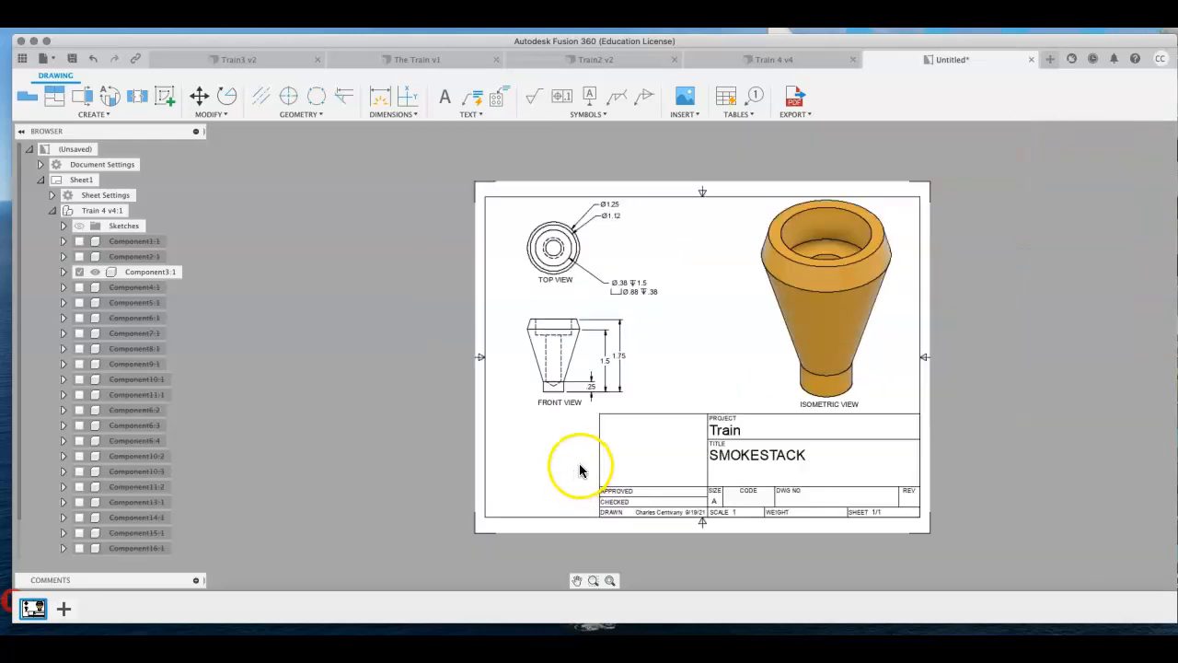
mouse_move(694, 385)
middle_down()
mouse_move(573, 402)
mouse_move(565, 416)
middle_up()
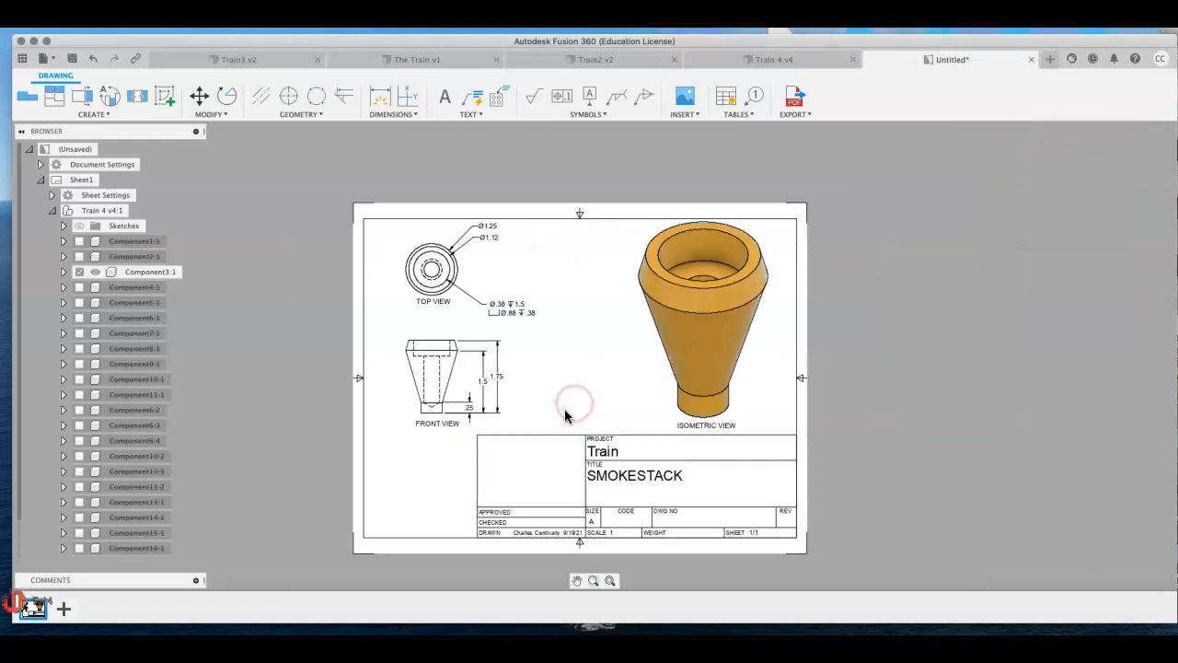